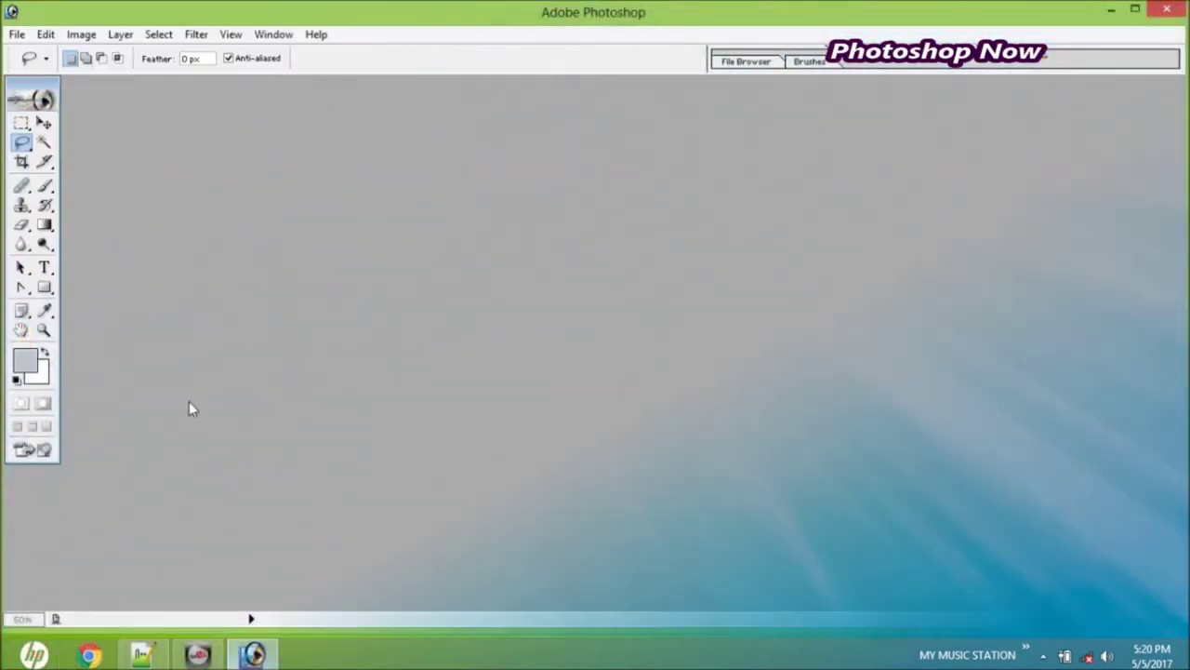
# - Open the tent photo DSC01232.JPG from the wallpapers folder and maximize its window
pyautogui.click(17, 34)
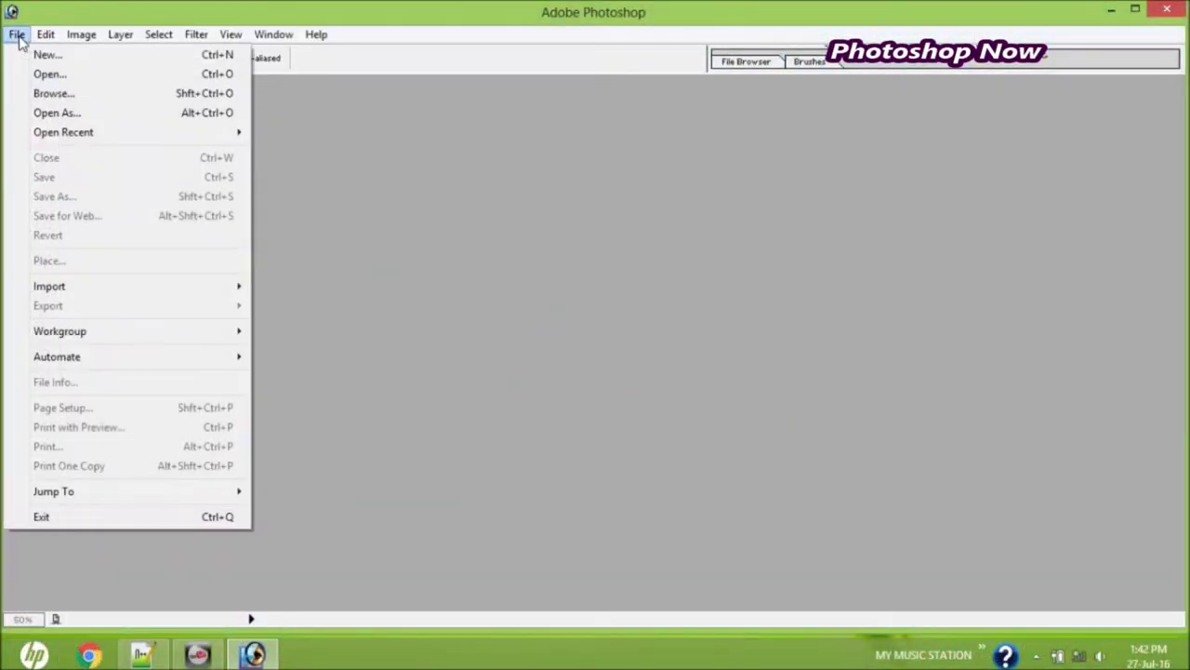
pyautogui.click(42, 76)
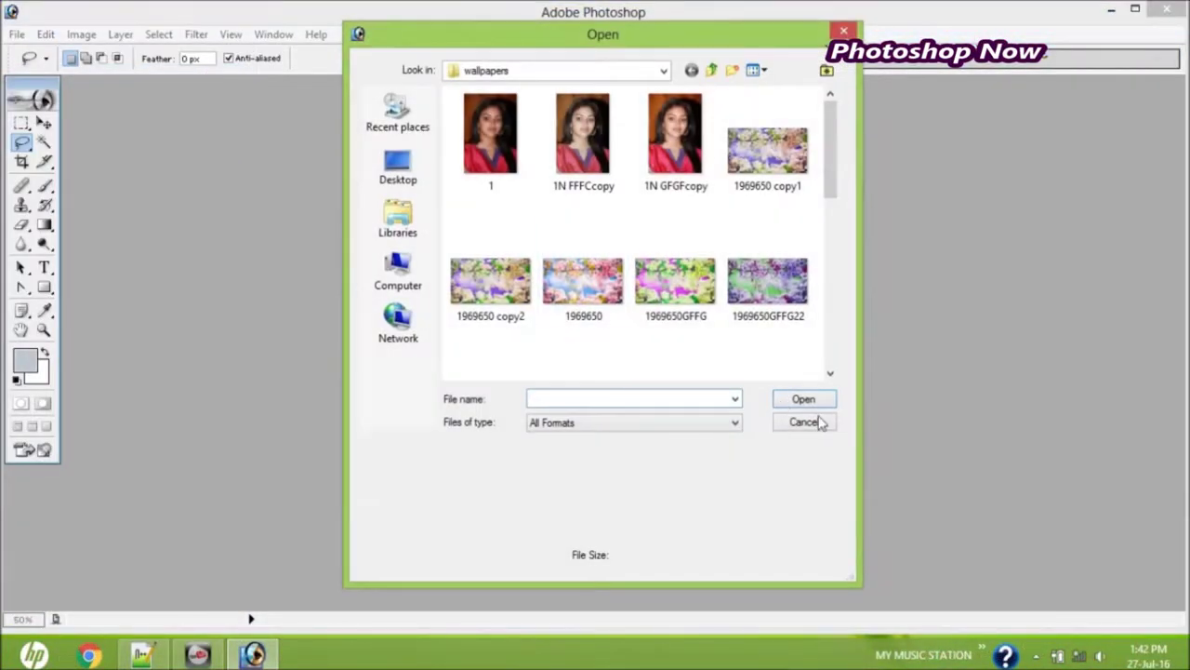
pyautogui.click(832, 375)
pyautogui.click(832, 375)
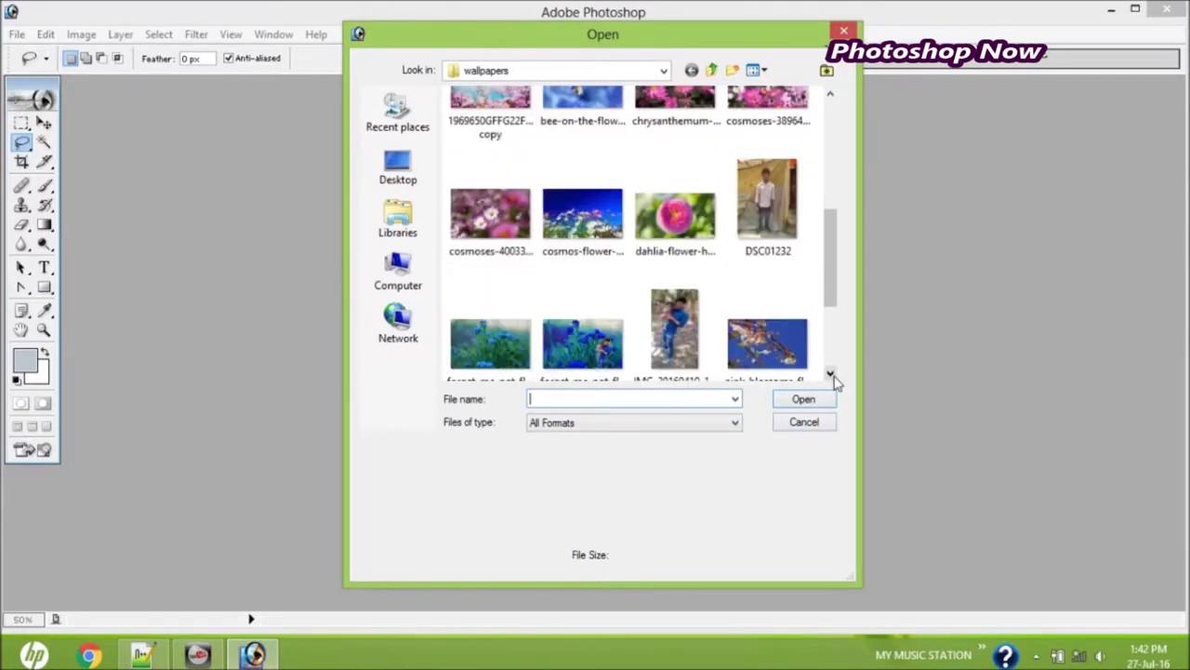
pyautogui.doubleClick(769, 199)
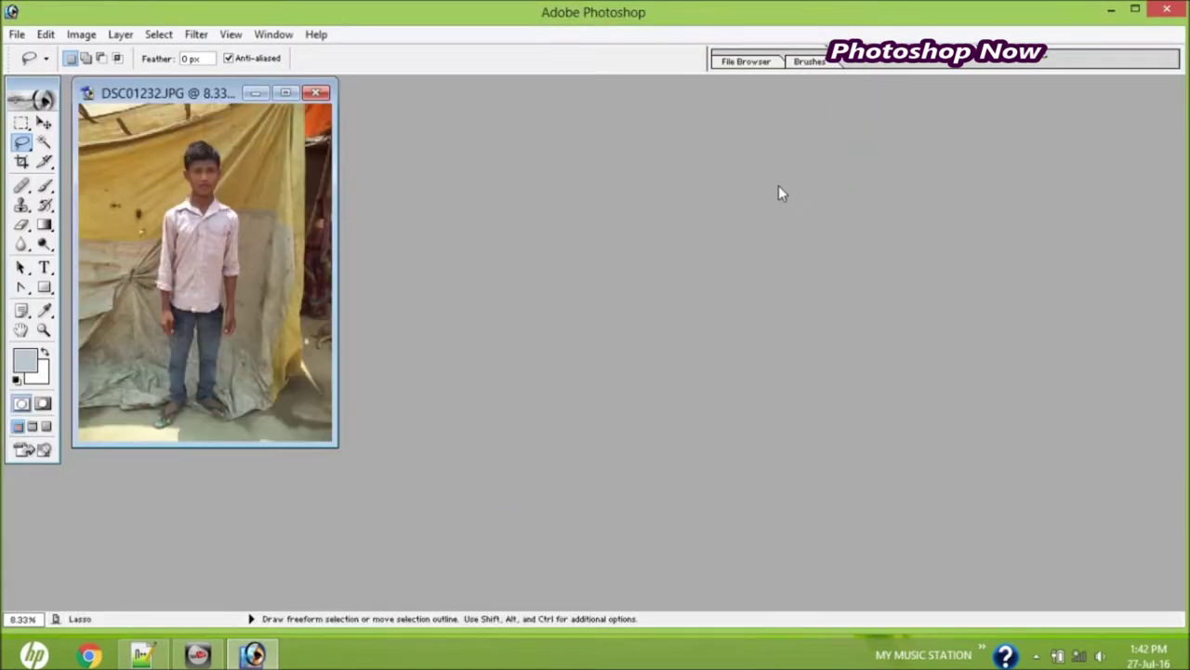
pyautogui.click(284, 93)
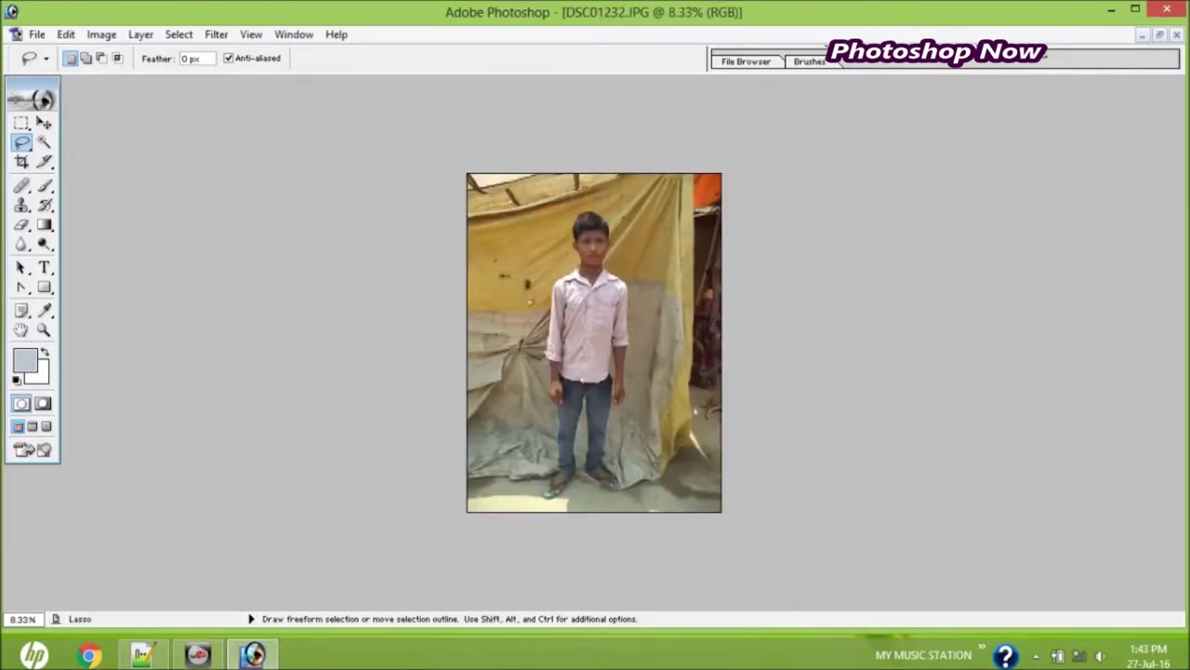
# - Open the forget-me-not flower wallpaper from the wallpapers folder
pyautogui.click(36, 34)
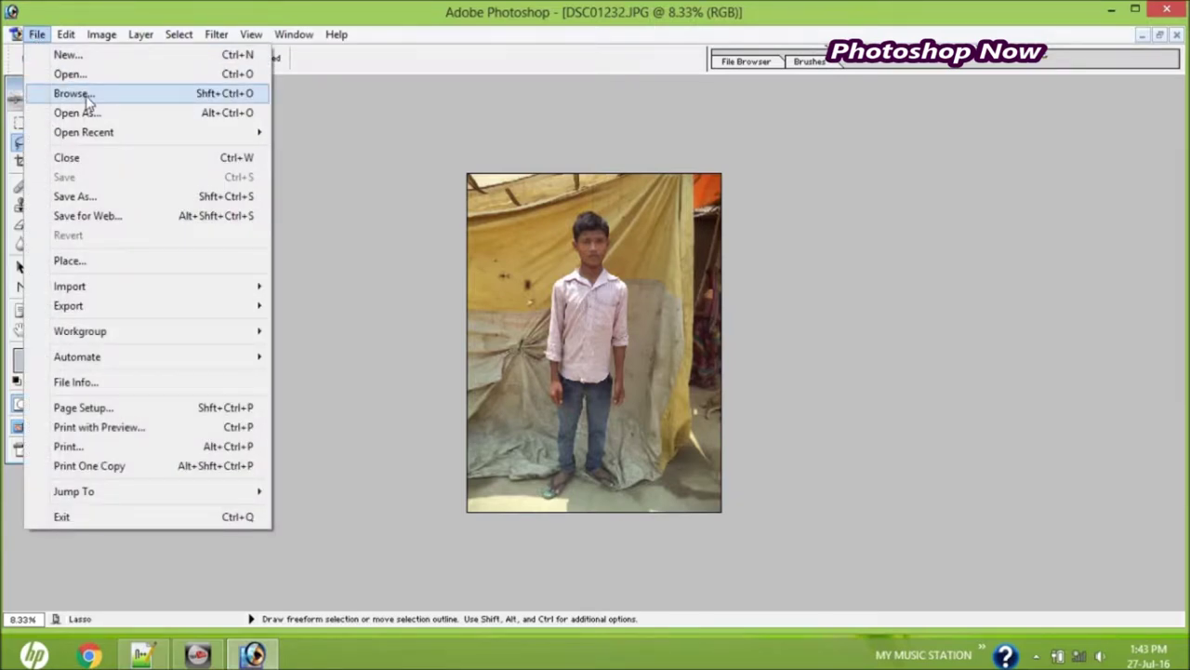
pyautogui.click(70, 73)
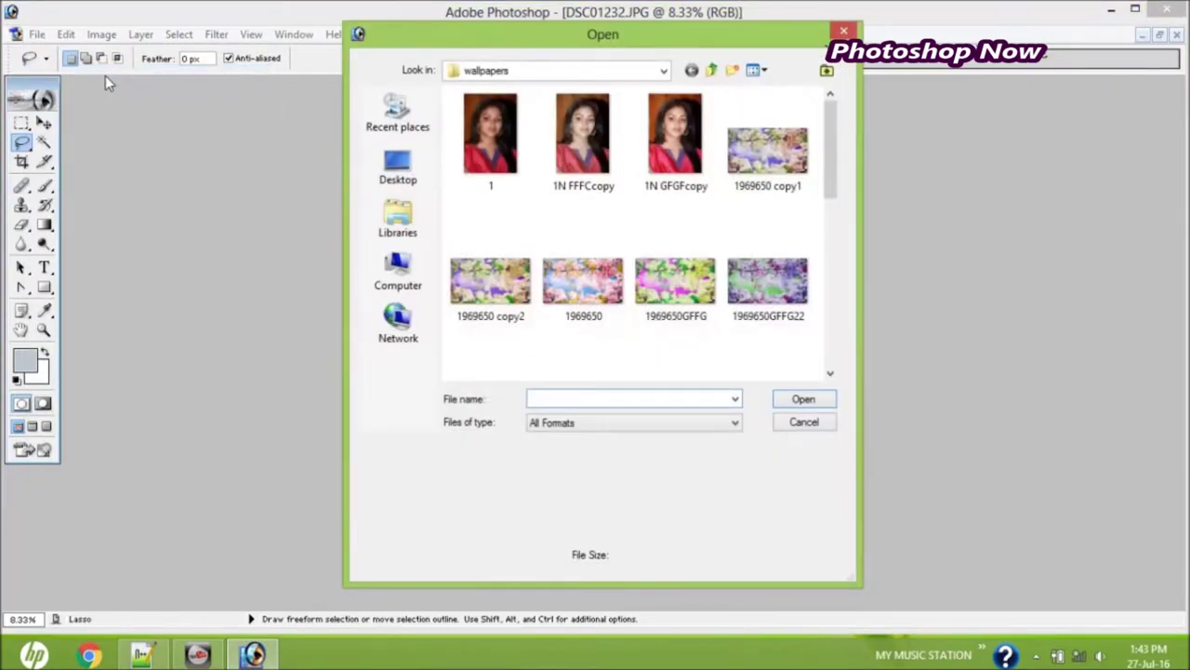
pyautogui.click(831, 373)
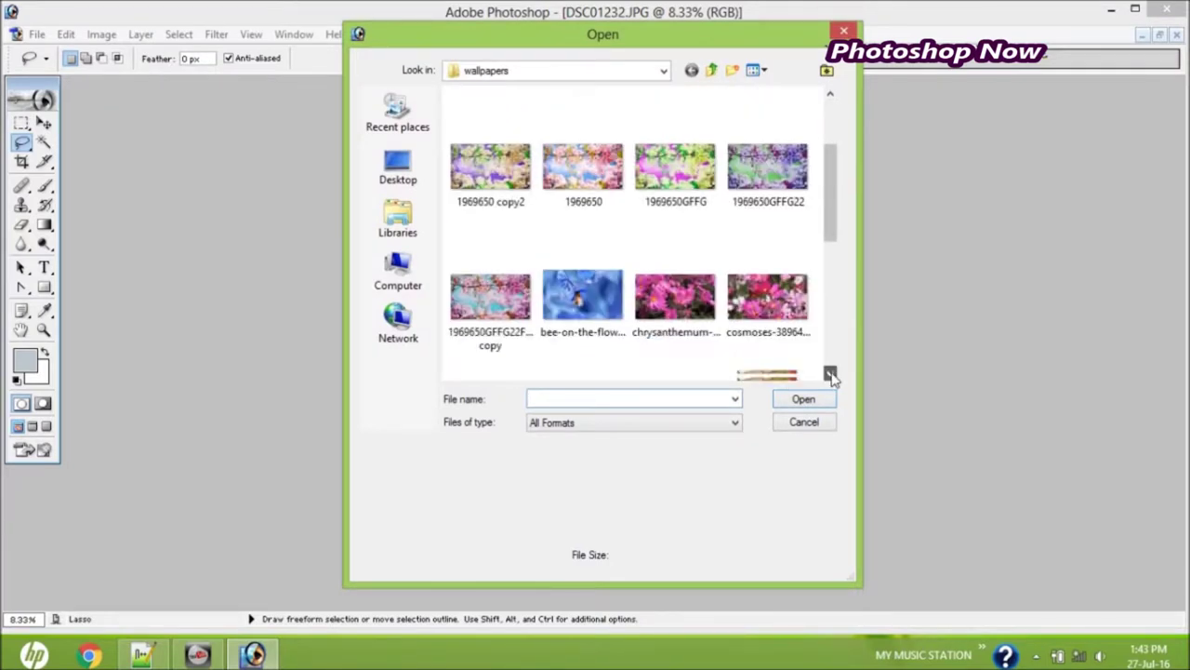
pyautogui.click(831, 374)
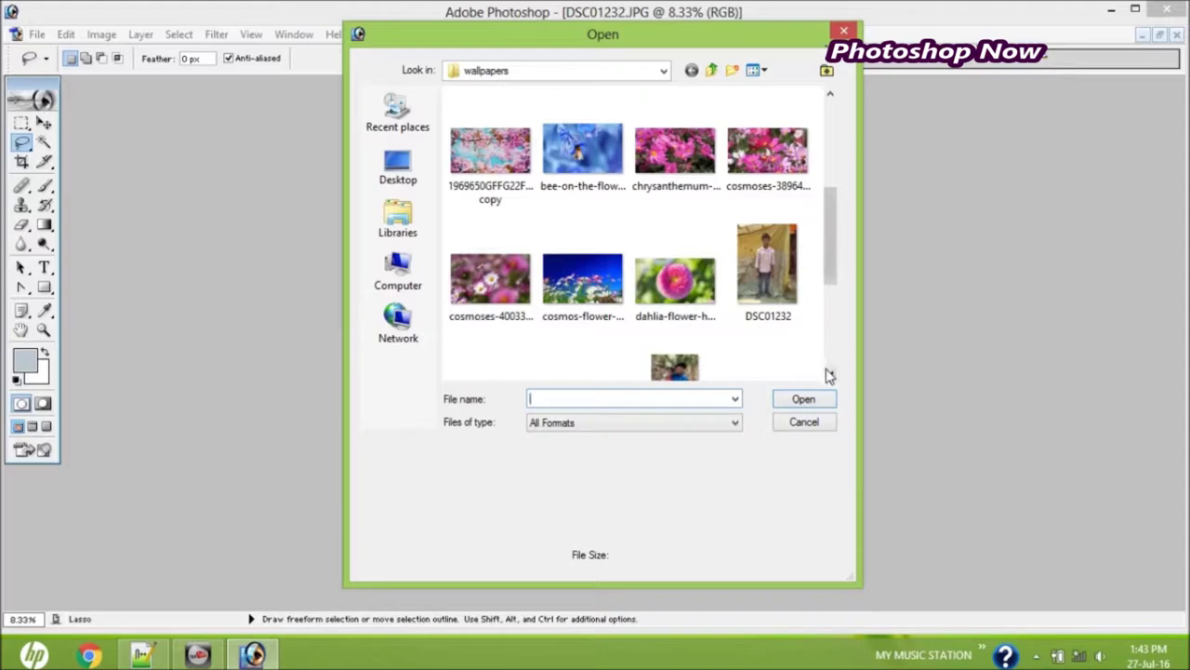
pyautogui.click(830, 373)
pyautogui.click(831, 373)
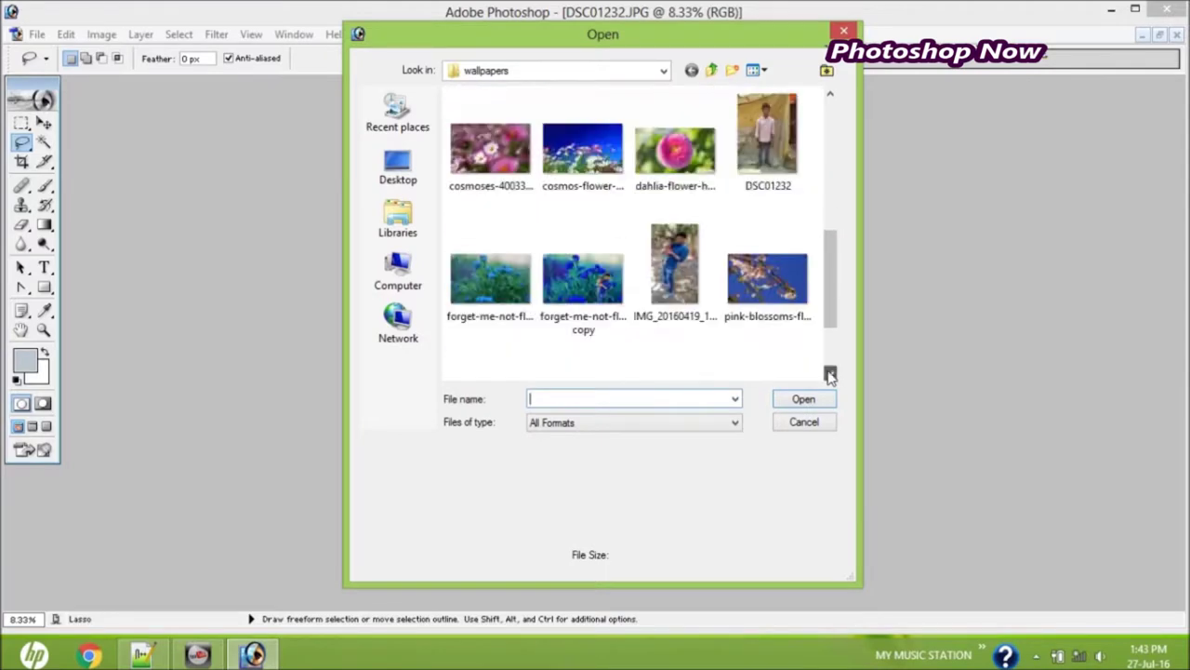
pyautogui.doubleClick(512, 295)
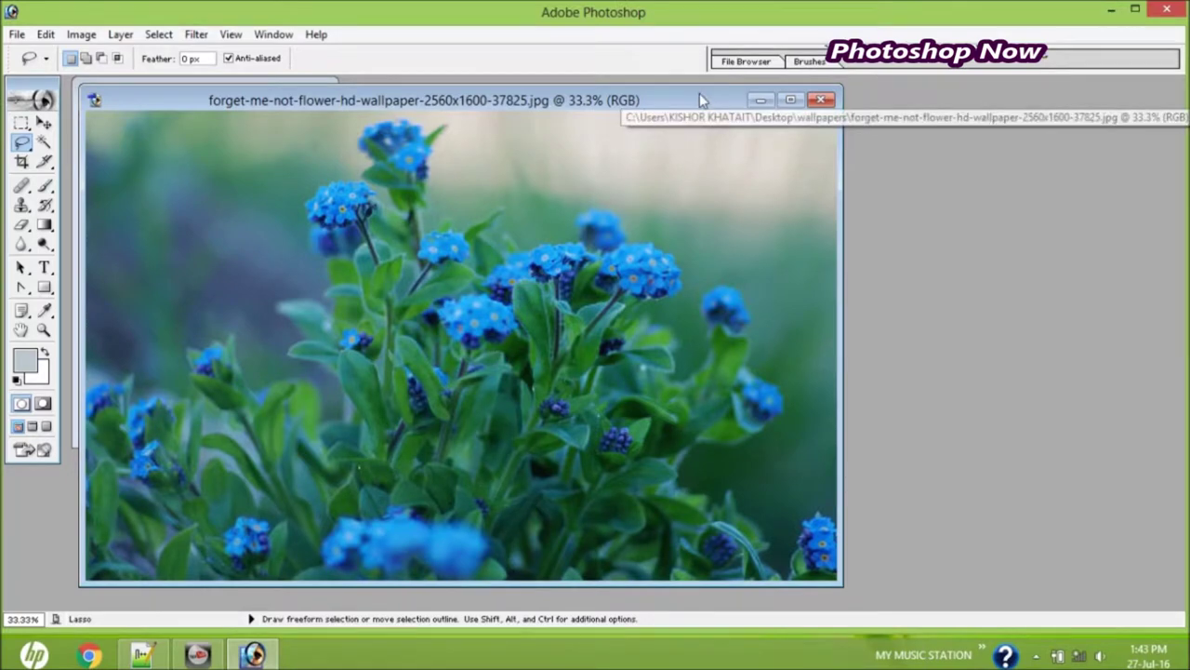
# - Open the pink sakura wallpaper sakura-flower-hd-wallpaper-2880x1800-37301.jpg
pyautogui.click(17, 35)
pyautogui.click(80, 76)
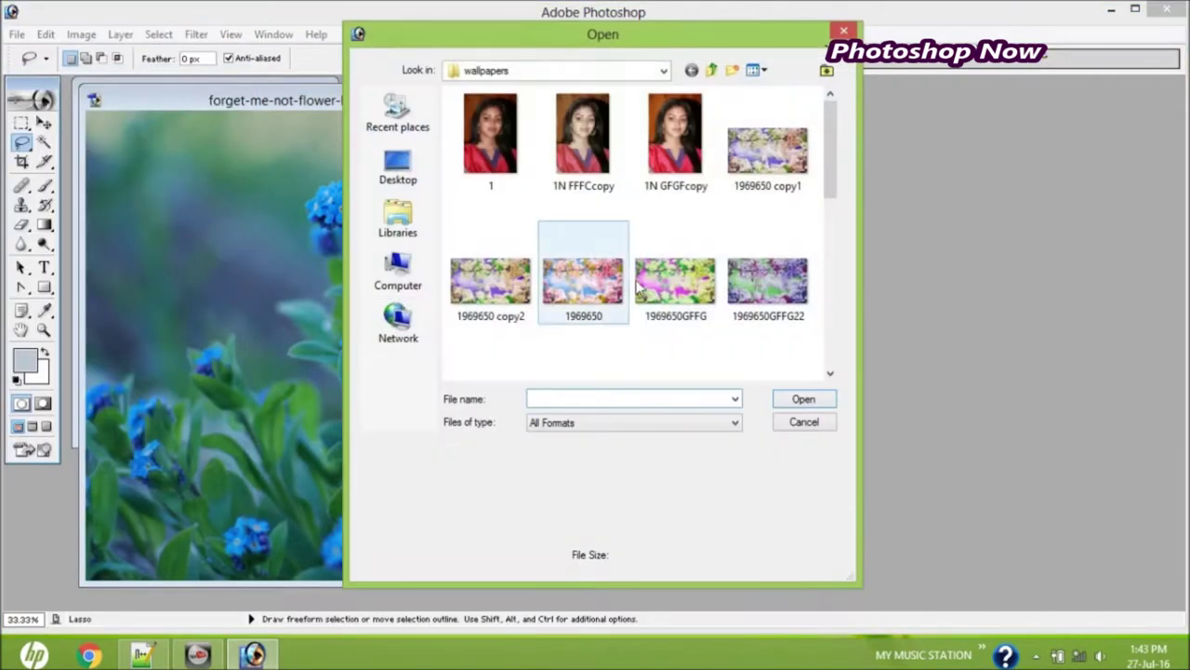
pyautogui.click(830, 375)
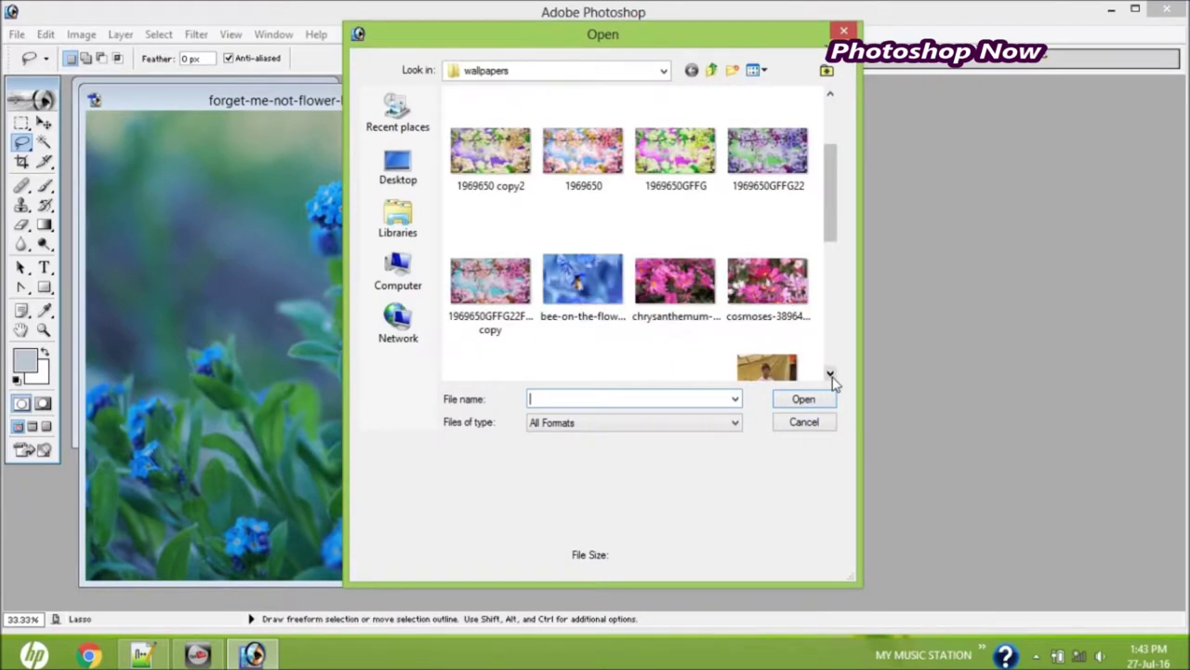
pyautogui.click(830, 375)
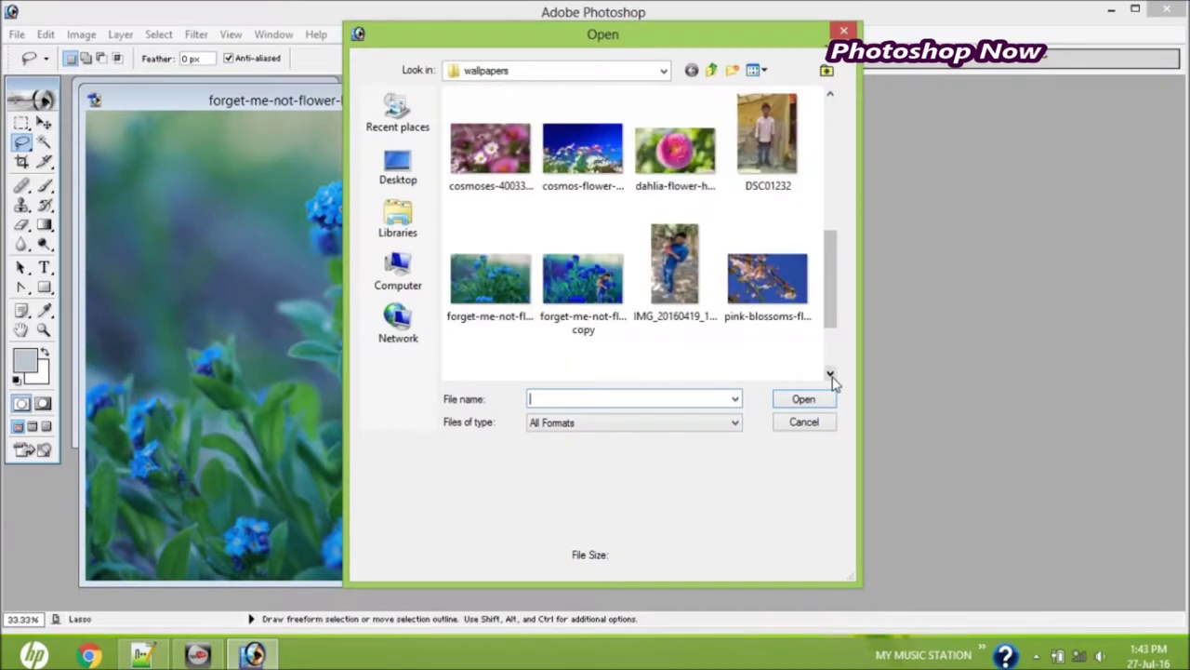
pyautogui.click(830, 375)
pyautogui.click(830, 374)
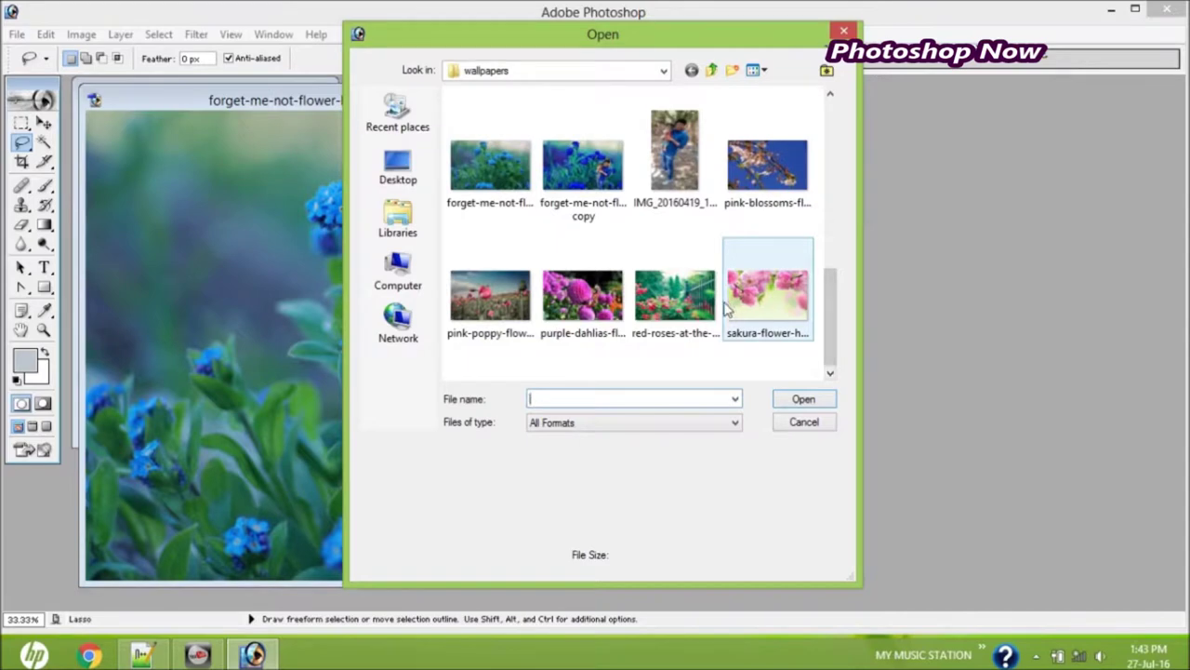
pyautogui.doubleClick(765, 298)
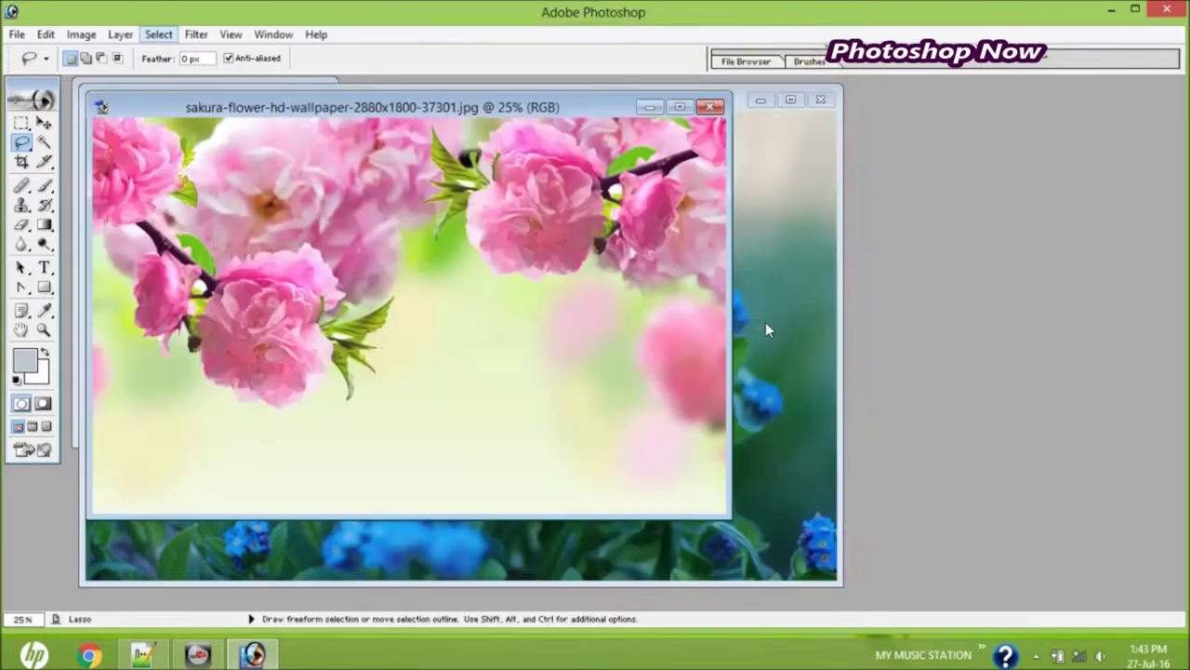
# - Minimize the forget-me-not window and place the sakura window beside the boy photo
pyautogui.click(763, 102)
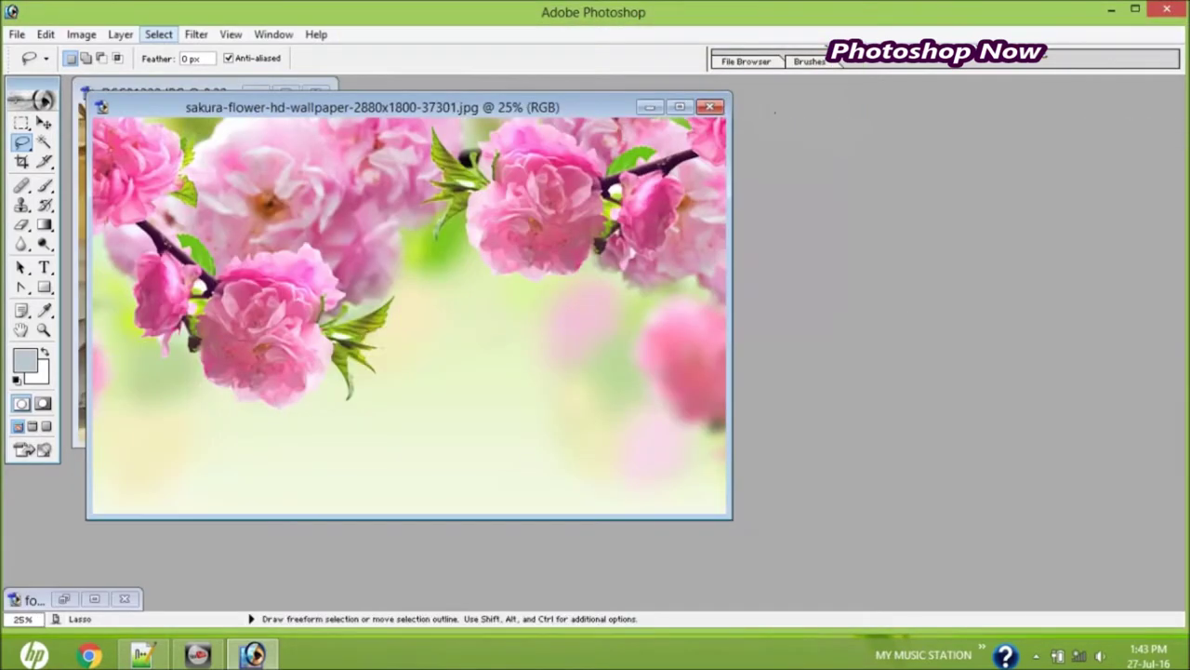
pyautogui.moveTo(524, 109); pyautogui.dragTo(955, 87)
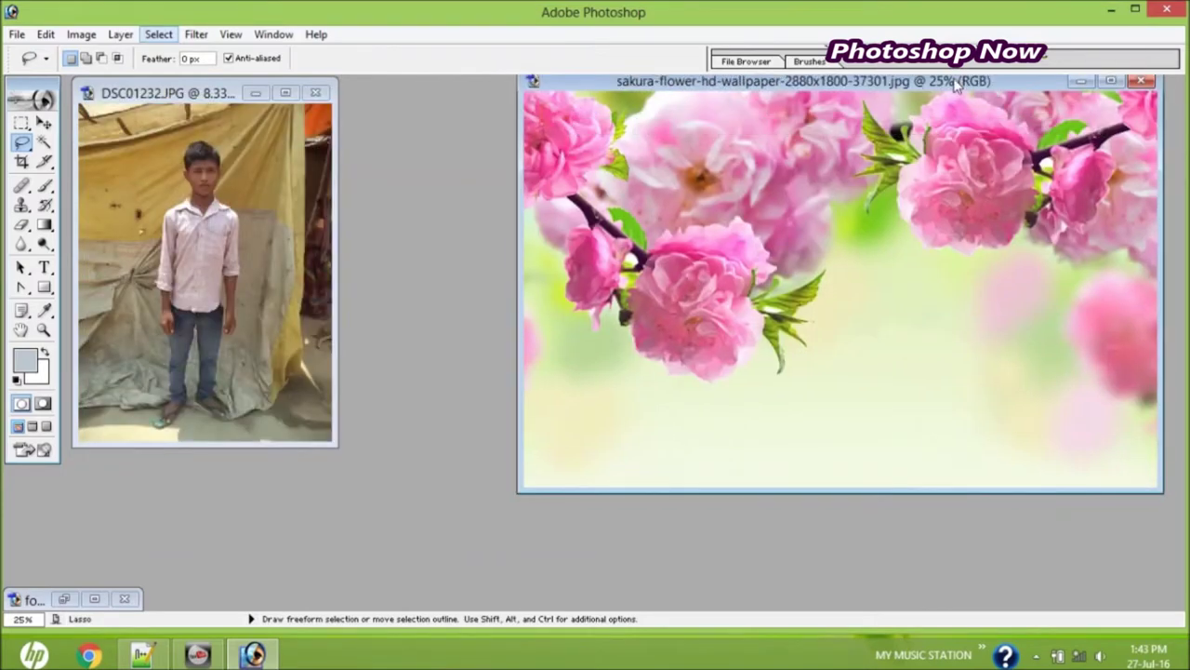
pyautogui.click(223, 89)
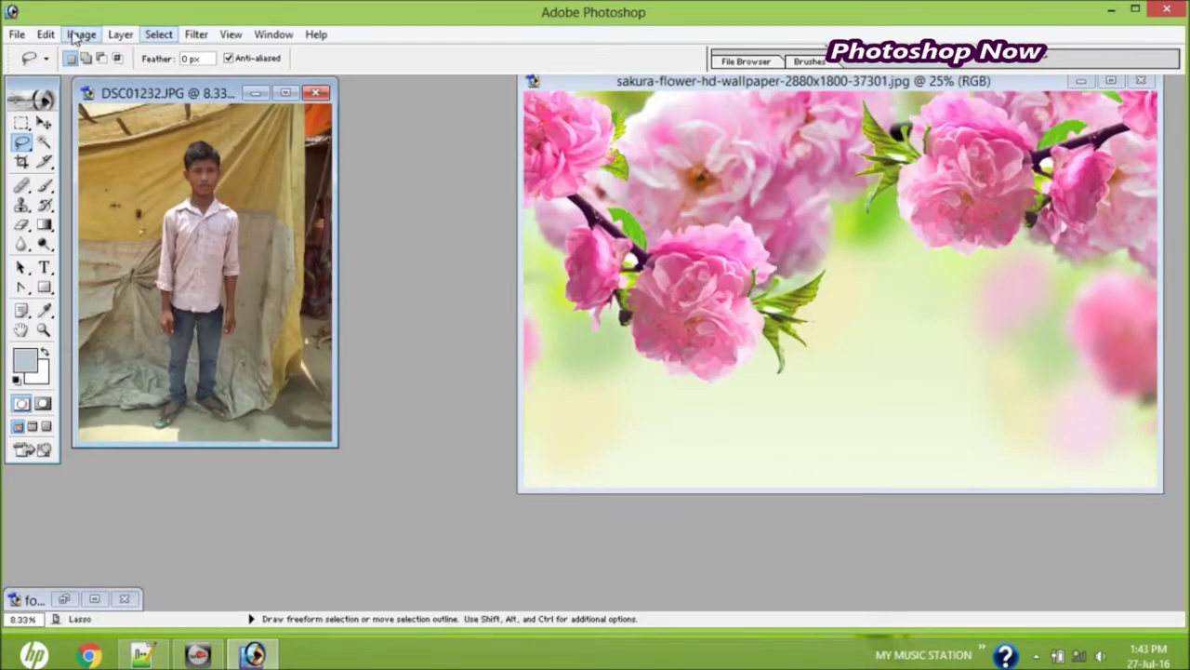
# - Brighten the boy photo with a Curves adjustment raising the midtones
pyautogui.click(44, 123)
pyautogui.click(83, 37)
pyautogui.moveTo(121, 80)
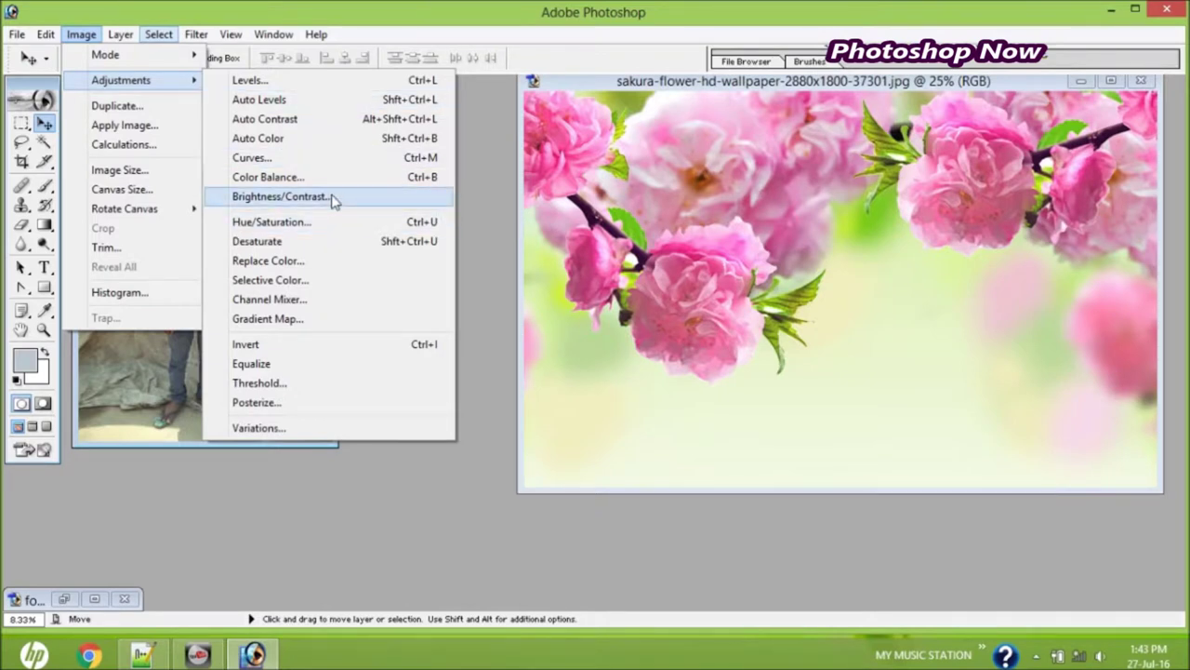
pyautogui.click(326, 158)
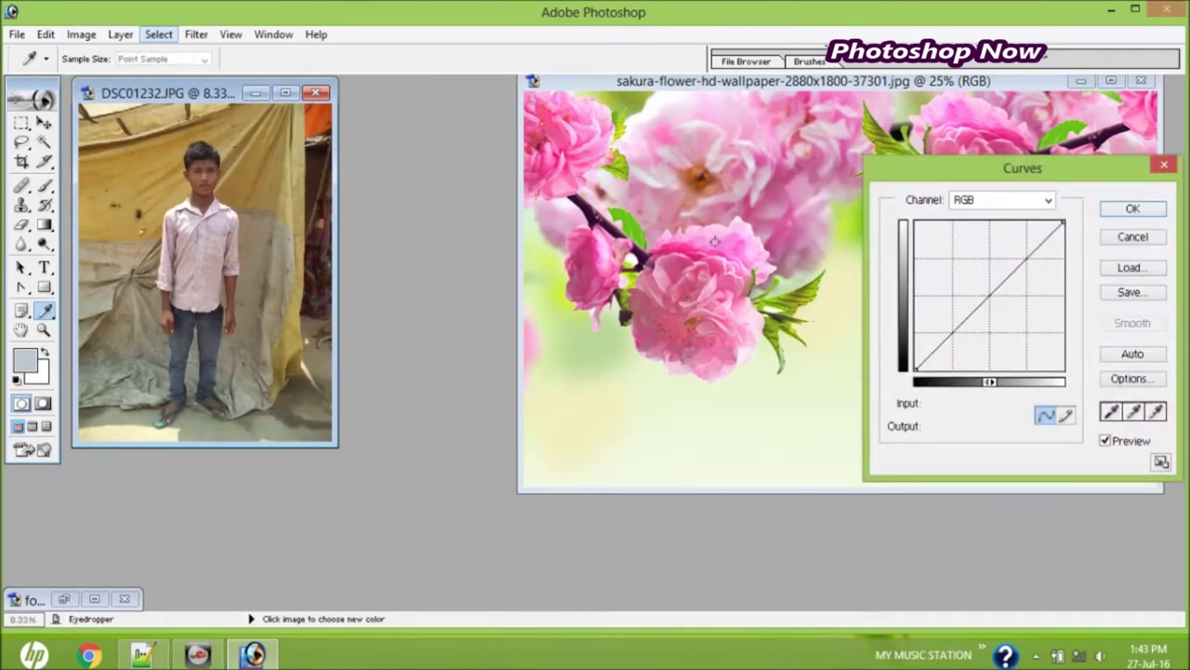
pyautogui.moveTo(984, 305); pyautogui.dragTo(986, 300)
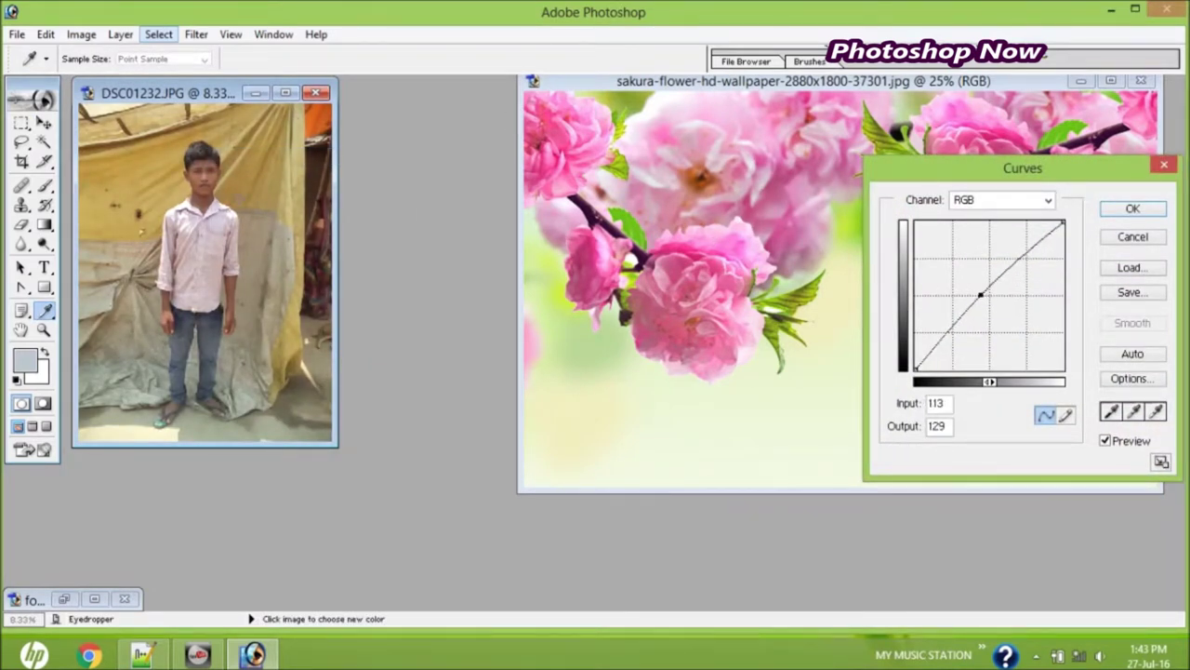
pyautogui.hotkey('ctrl', '+')
pyautogui.hotkey('ctrl', '+')
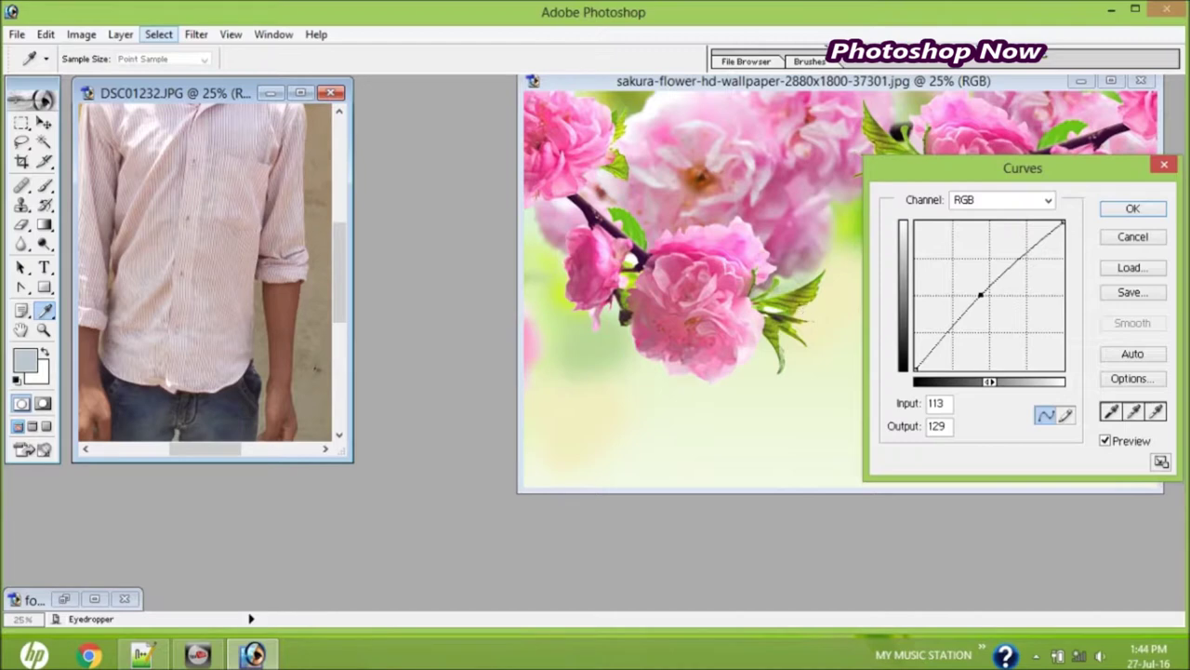
pyautogui.click(1146, 210)
# - Maximize the boy photo, pan to his face, and brighten it with a second Curves adjustment
pyautogui.press('v')
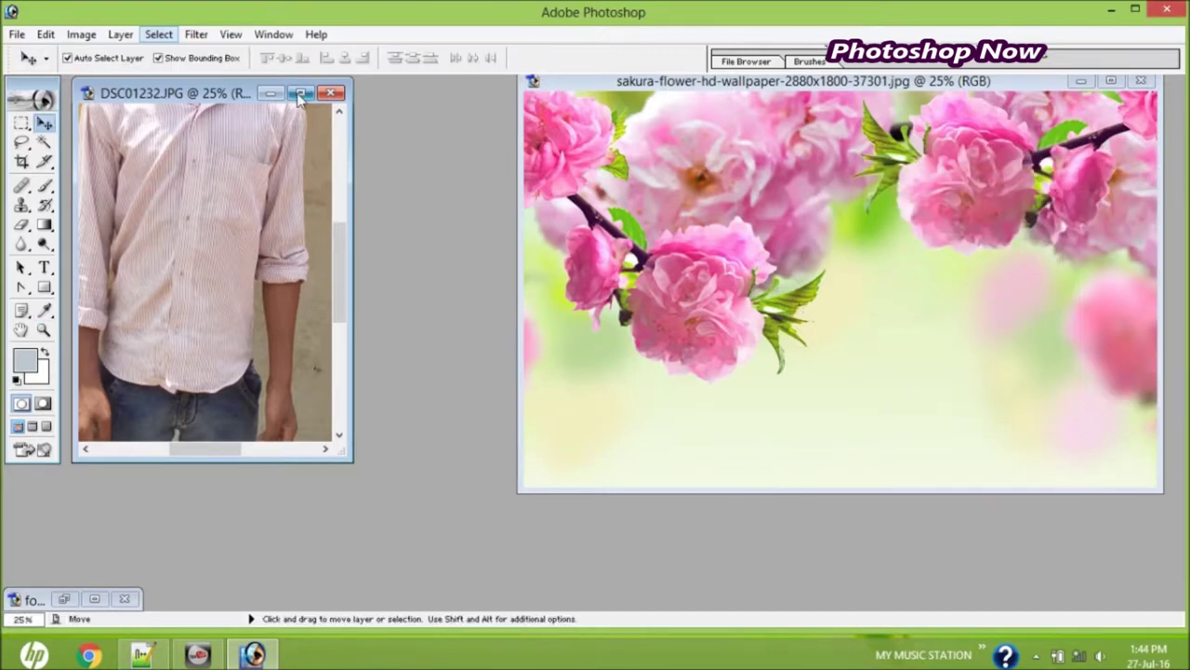
pyautogui.click(299, 93)
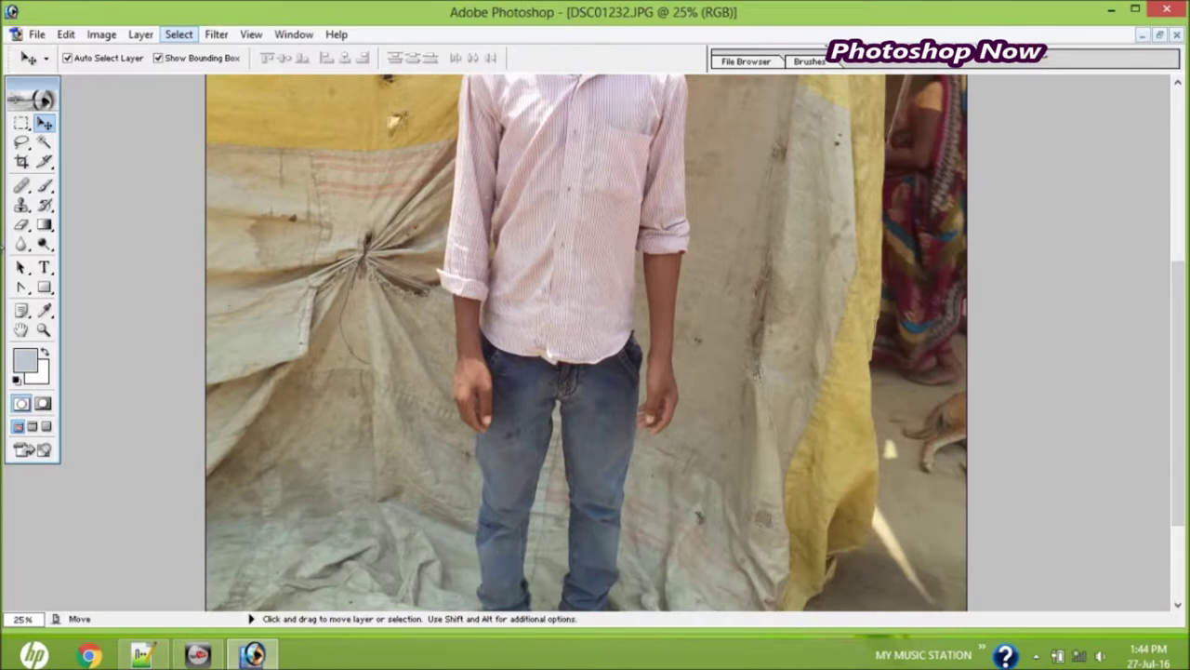
pyautogui.click(20, 331)
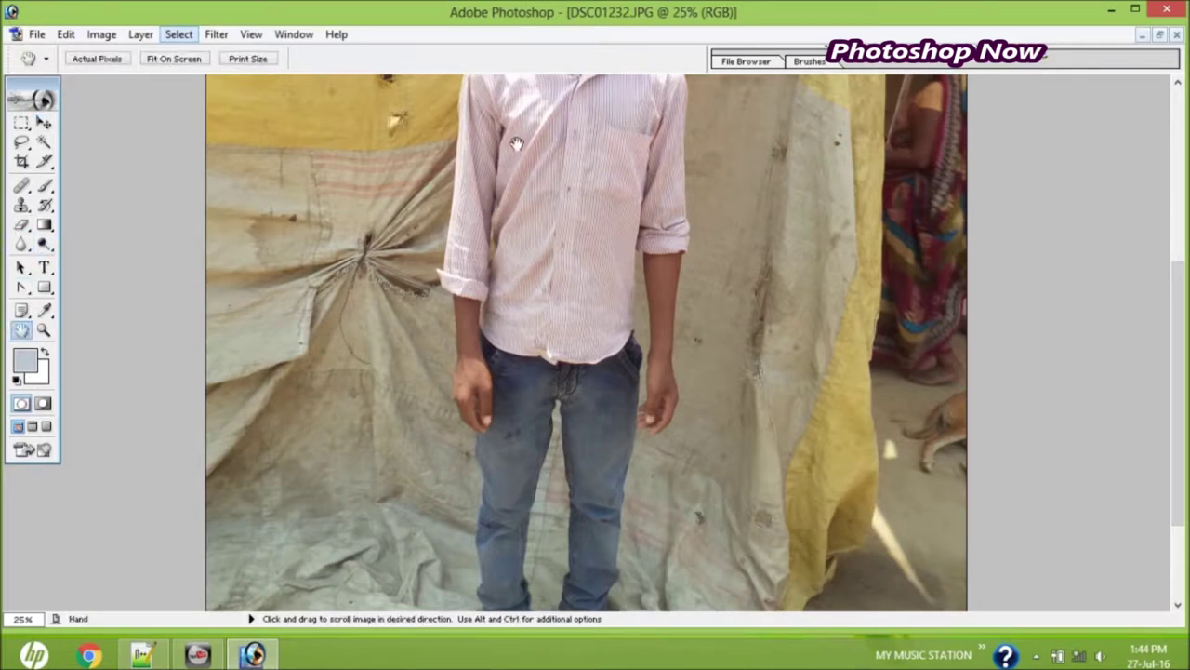
pyautogui.moveTo(515, 146)
pyautogui.mouseDown()
pyautogui.moveTo(490, 229)
pyautogui.moveTo(497, 340)
pyautogui.moveTo(497, 269)
pyautogui.mouseUp()
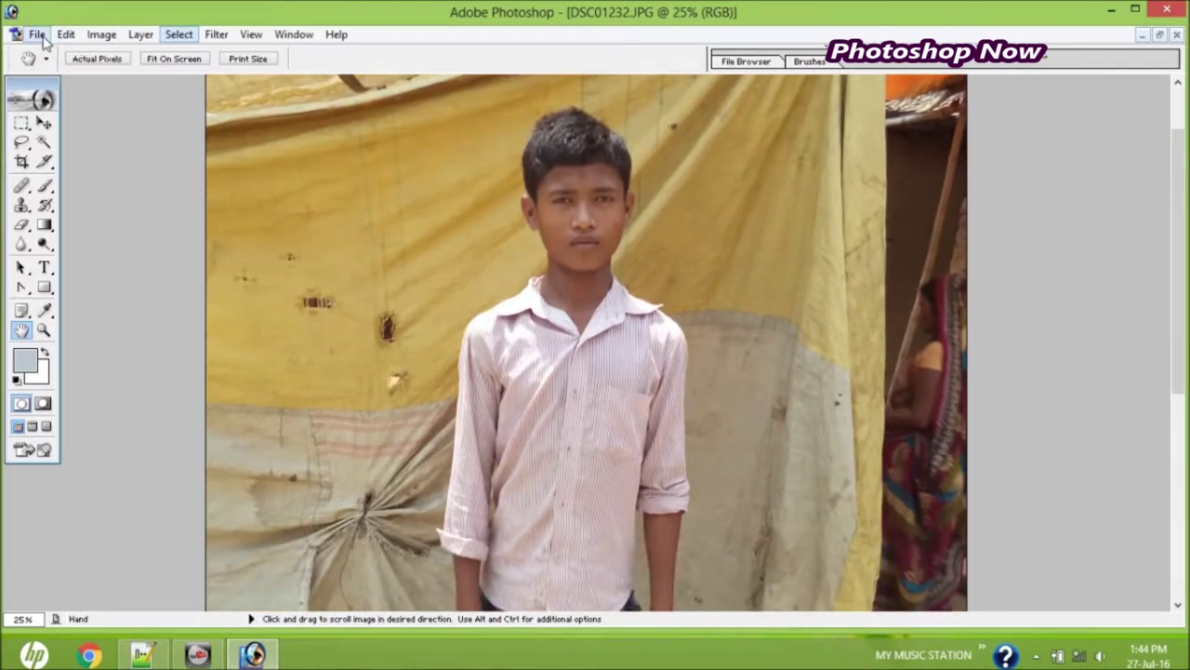
pyautogui.click(99, 35)
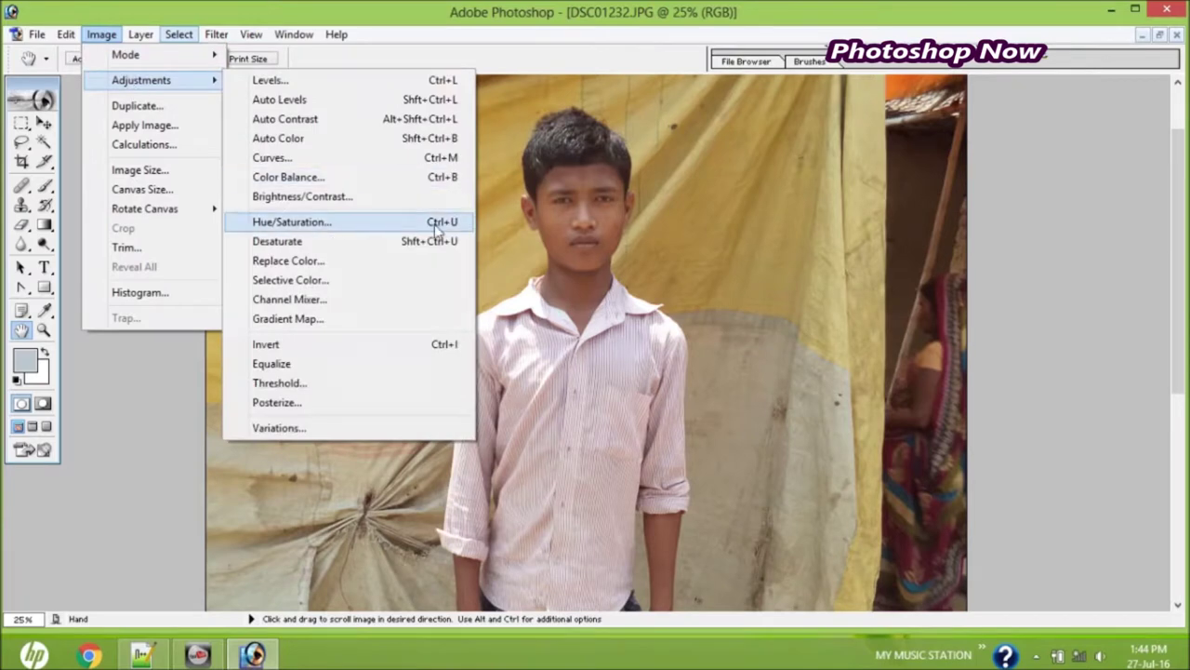
pyautogui.click(375, 157)
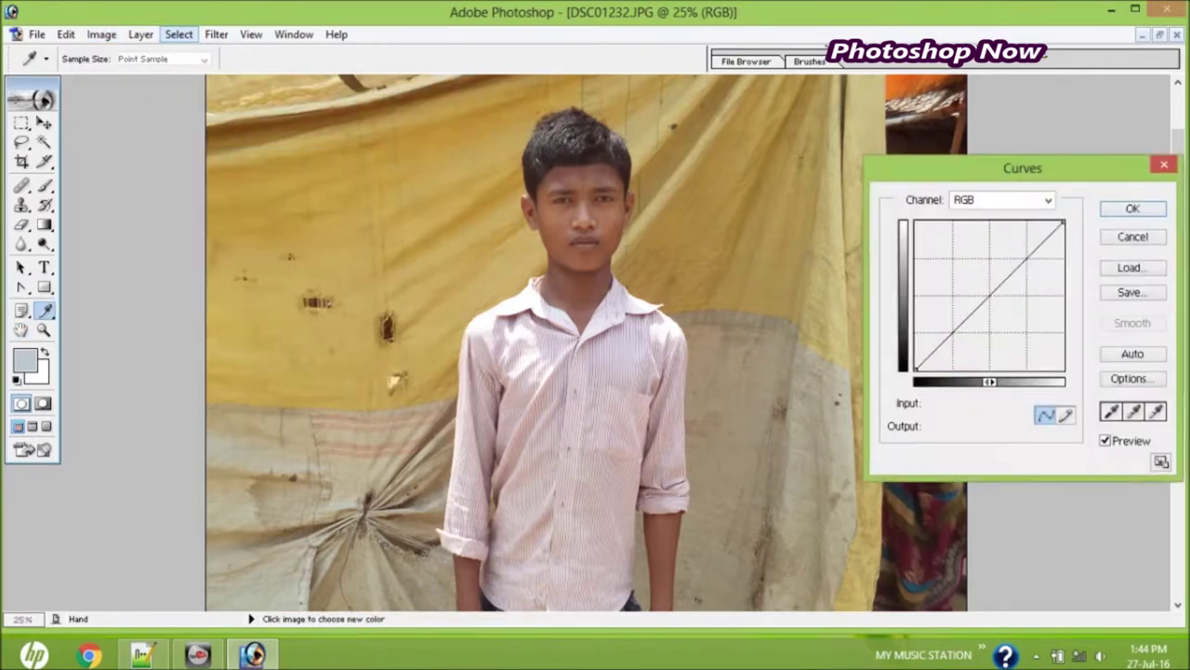
pyautogui.moveTo(994, 298); pyautogui.dragTo(986, 296)
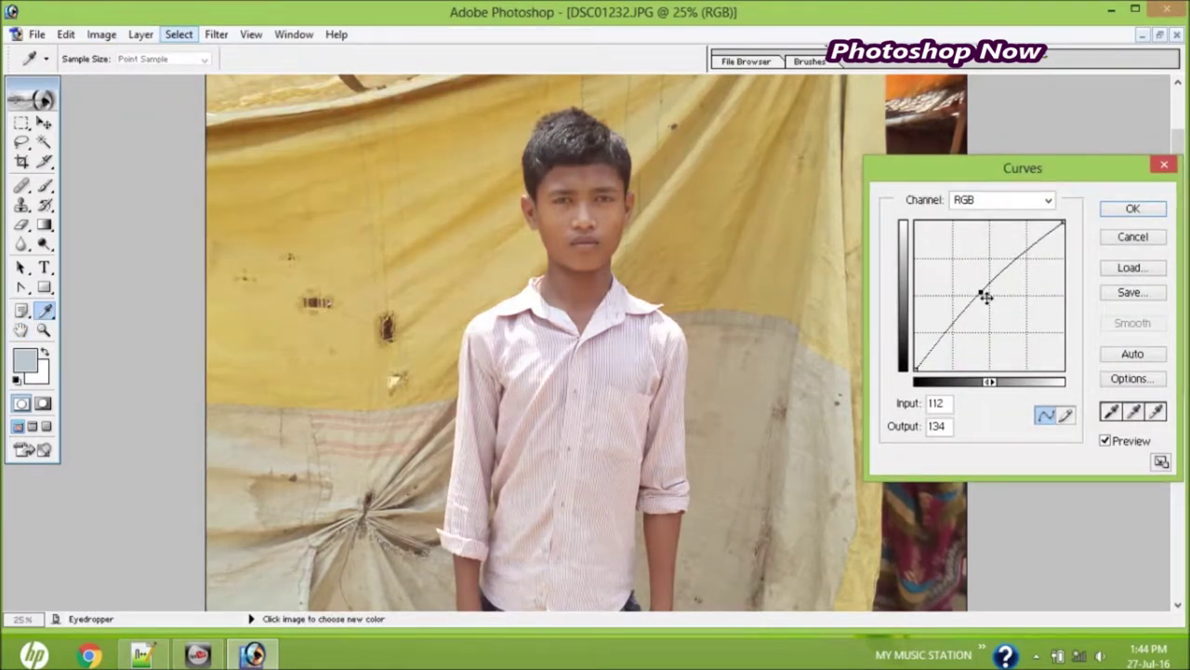
pyautogui.click(1142, 211)
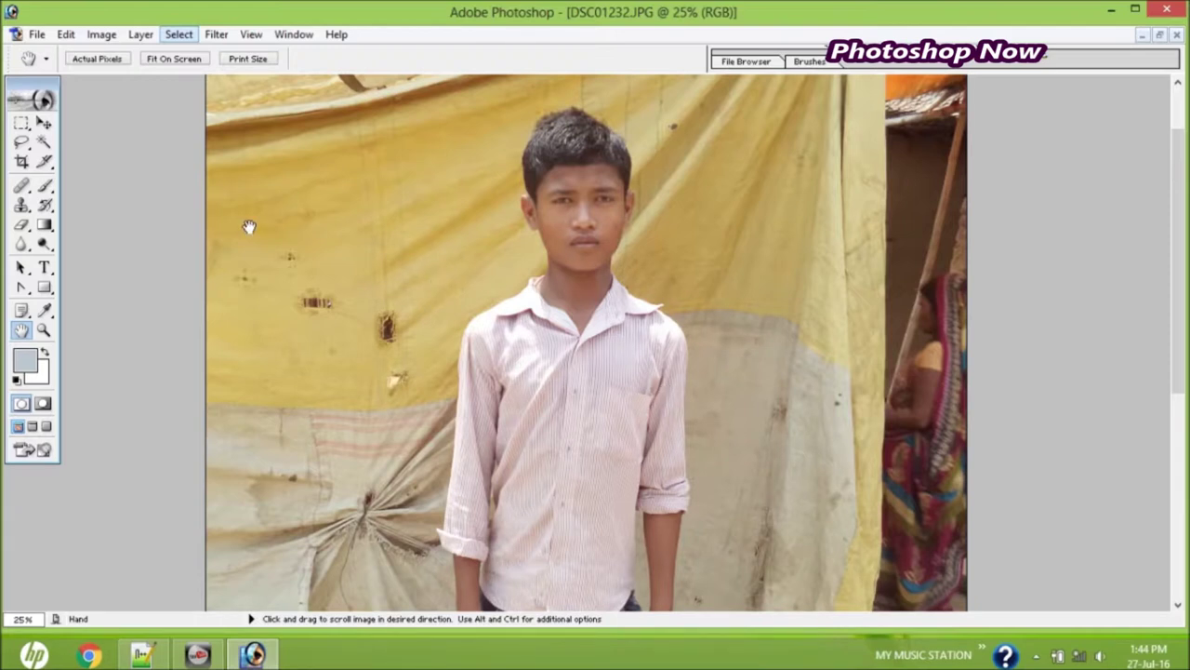
# - Zoom the tent photo out to 12.5% so the whole boy shows, then select the Lasso tool
pyautogui.click(41, 331)
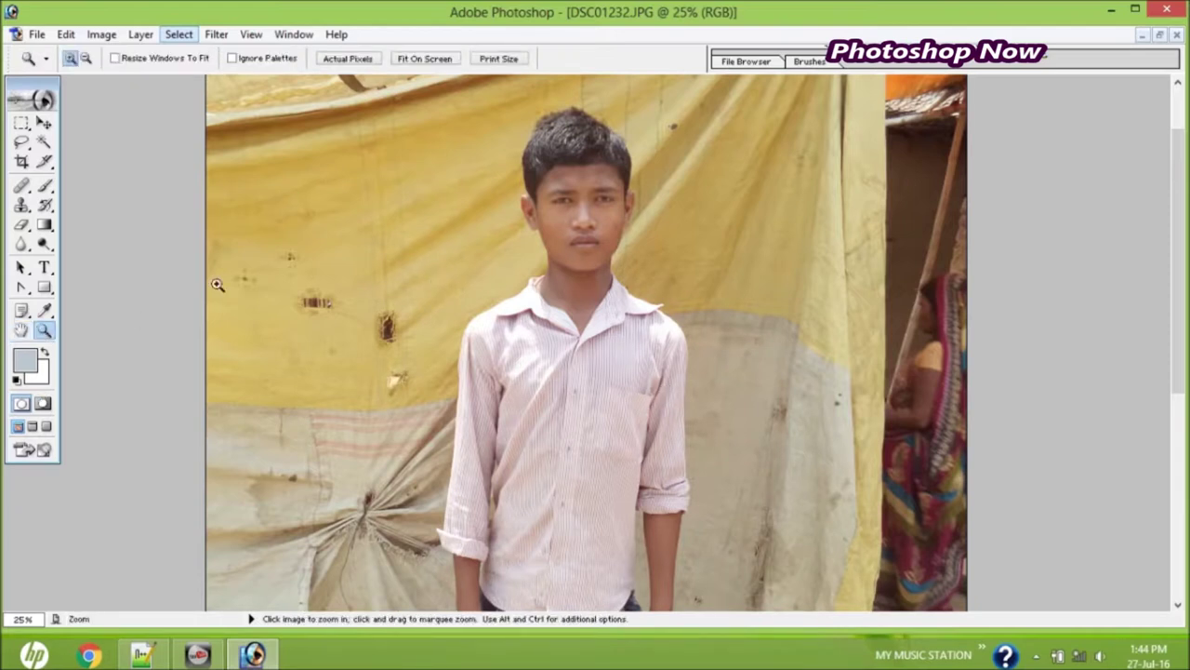
pyautogui.click(85, 58)
pyautogui.click(387, 252)
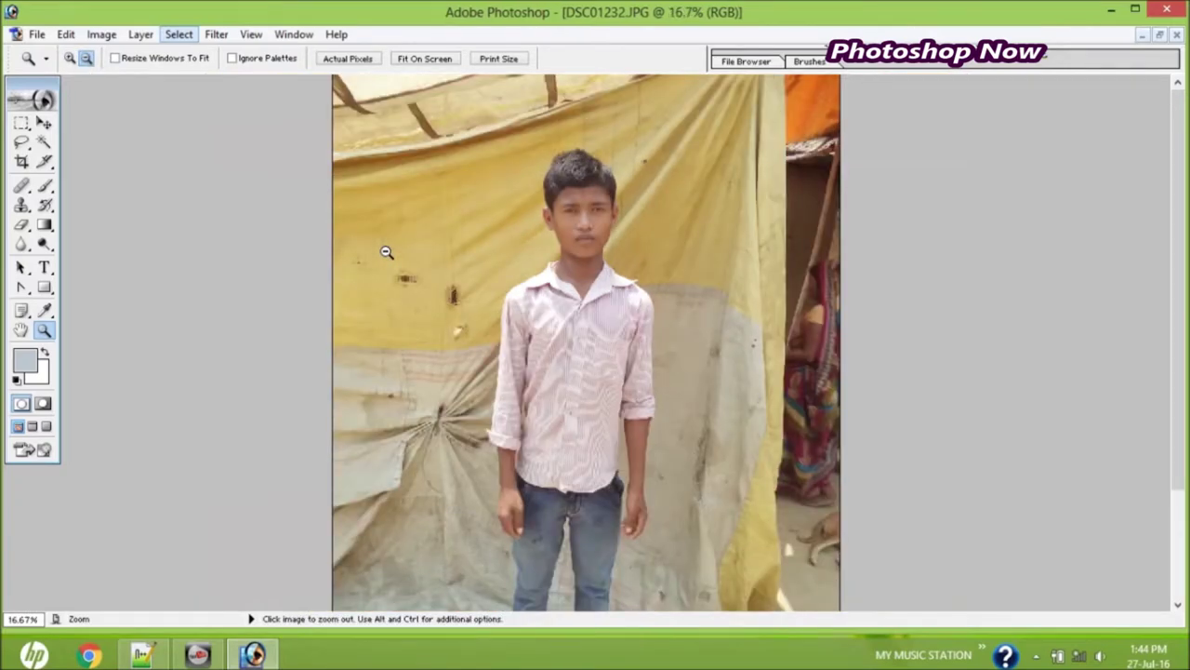
pyautogui.click(387, 252)
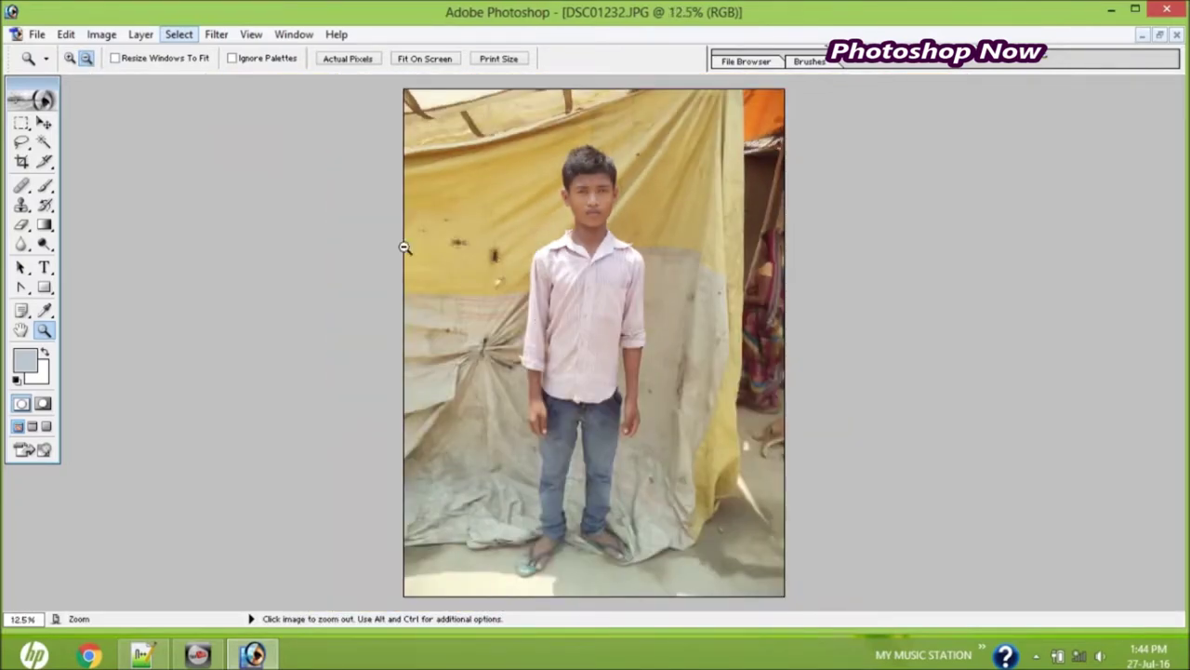
pyautogui.click(21, 141)
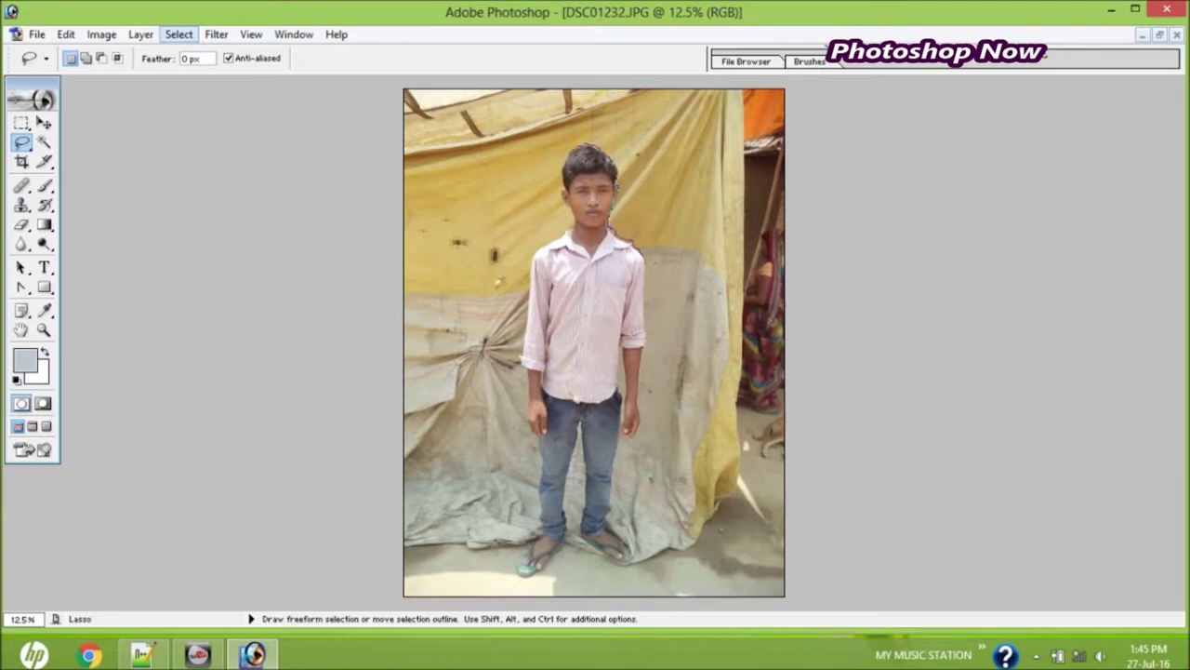
# - Trace the lasso outline down the boy's right shoulder and along his jeans
pyautogui.moveTo(642, 259); pyautogui.dragTo(647, 295)
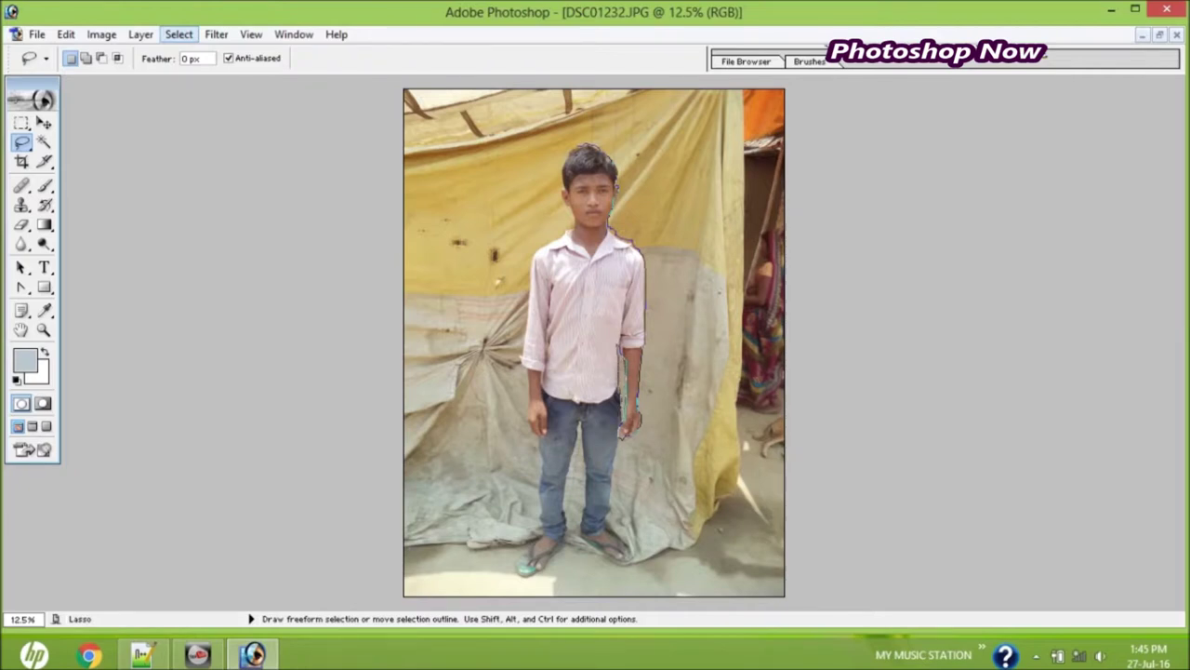
pyautogui.moveTo(614, 476); pyautogui.dragTo(612, 500)
# - Continue the lasso around the boy's feet and back to his head to close the selection
pyautogui.moveTo(609, 525); pyautogui.dragTo(614, 533)
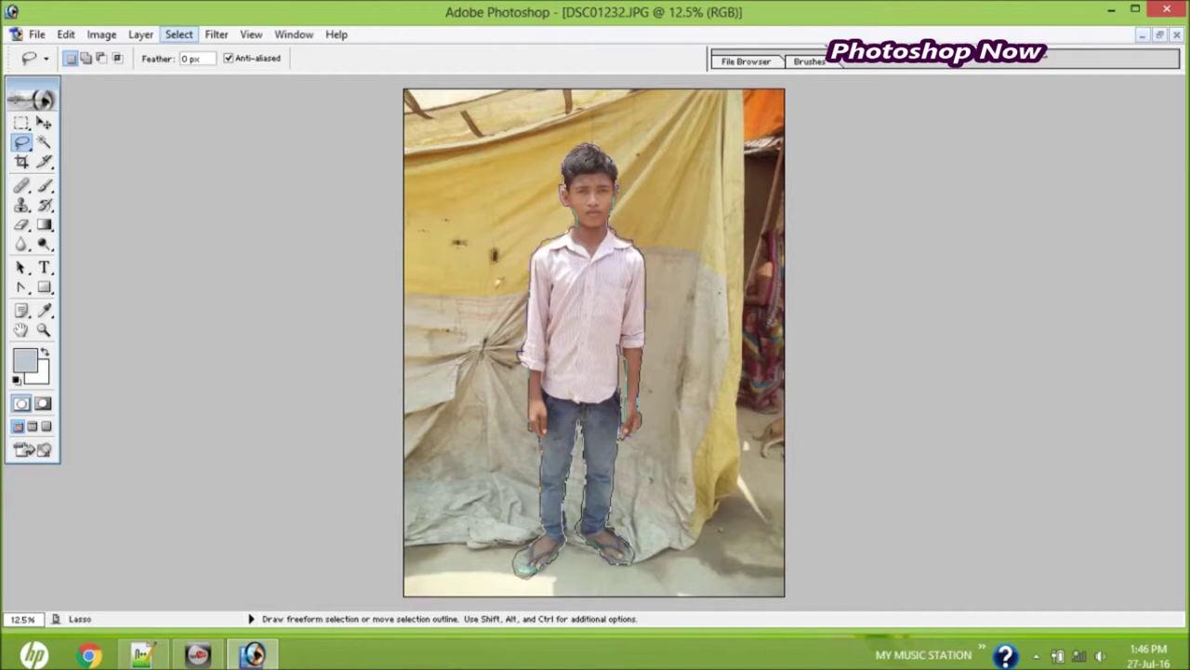
pyautogui.moveTo(586, 146); pyautogui.dragTo(588, 141)
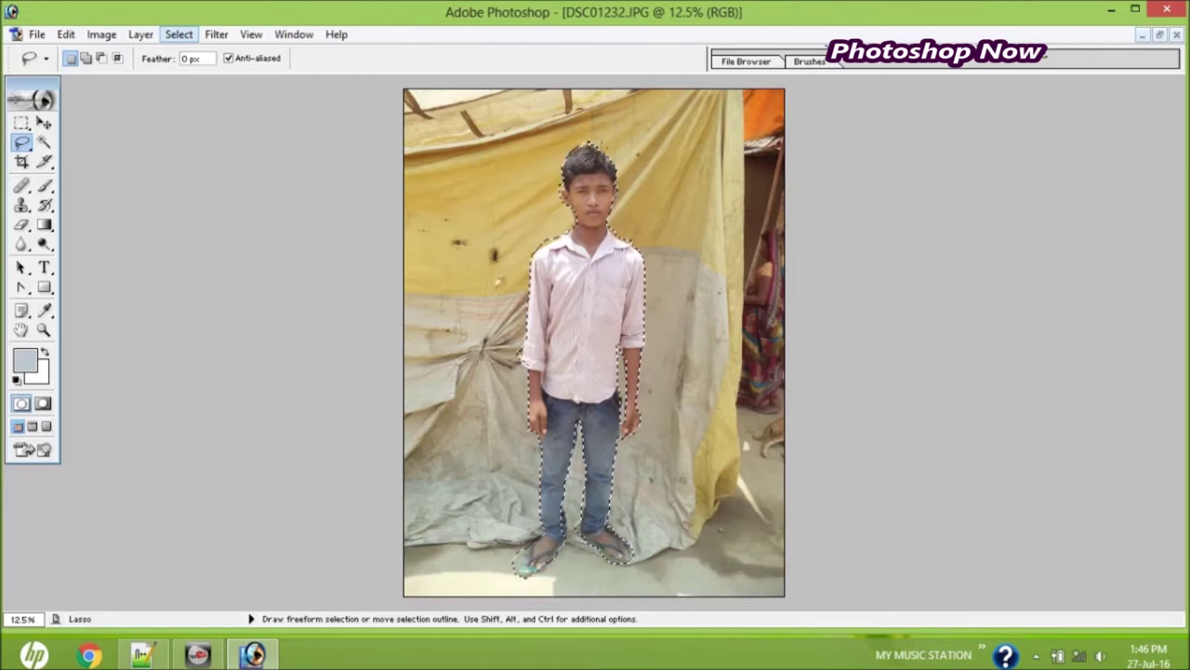
# - Feather the boy's selection and restore the photo to a smaller window
pyautogui.rightClick(597, 278)
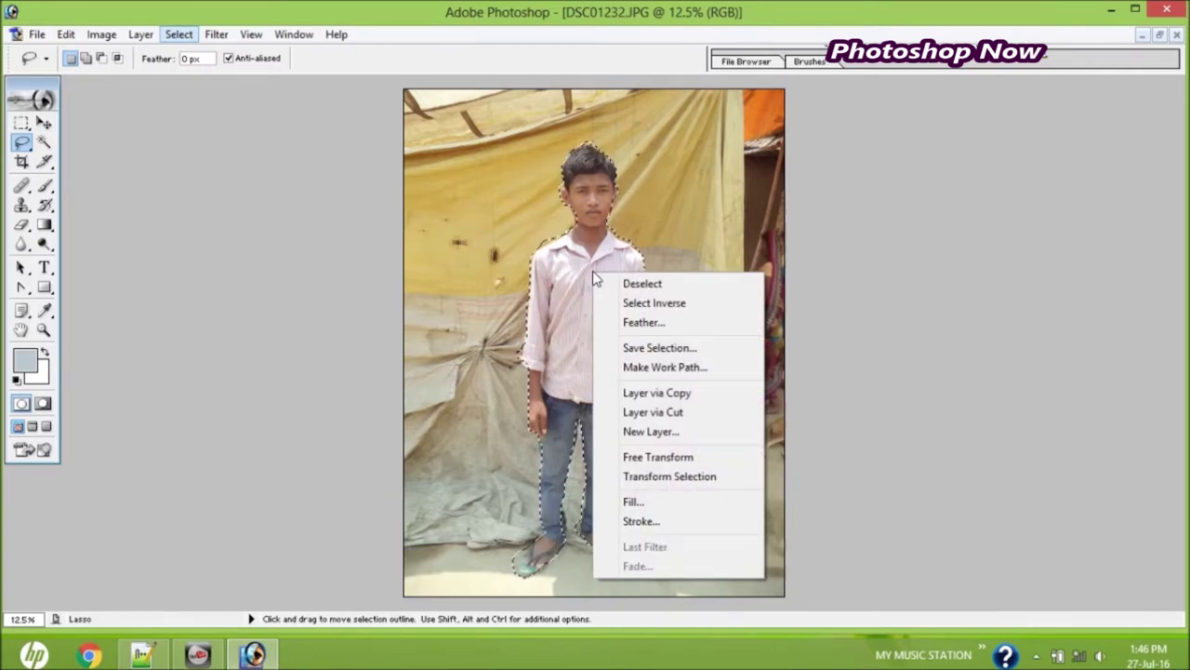
pyautogui.click(650, 322)
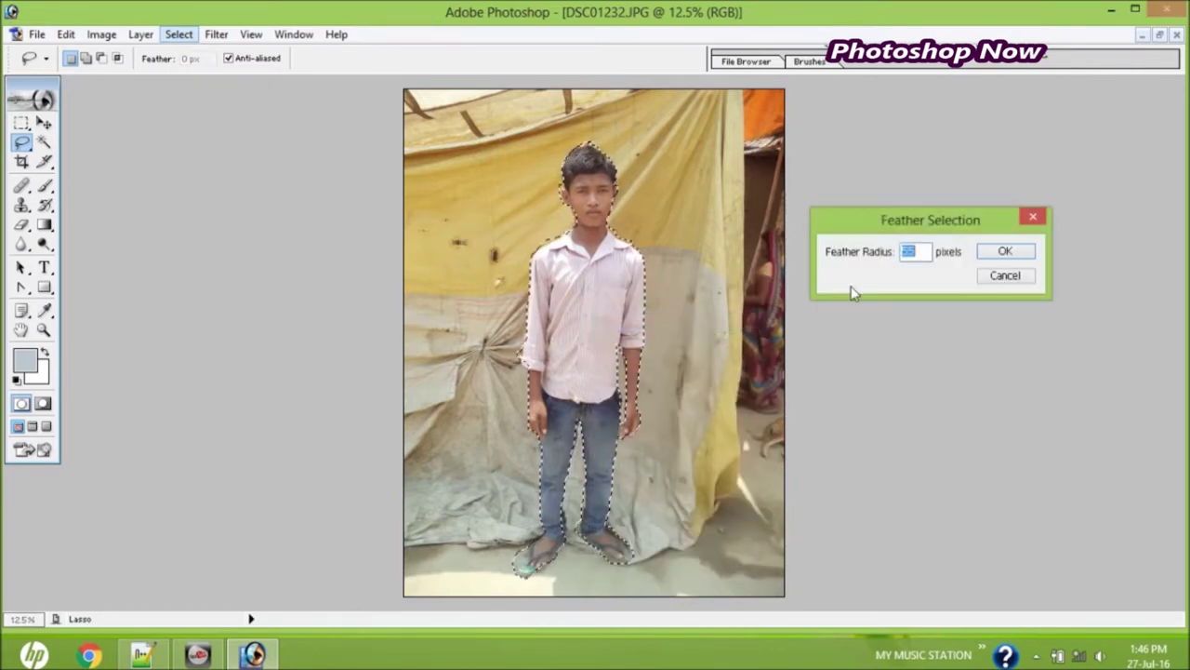
pyautogui.click(997, 258)
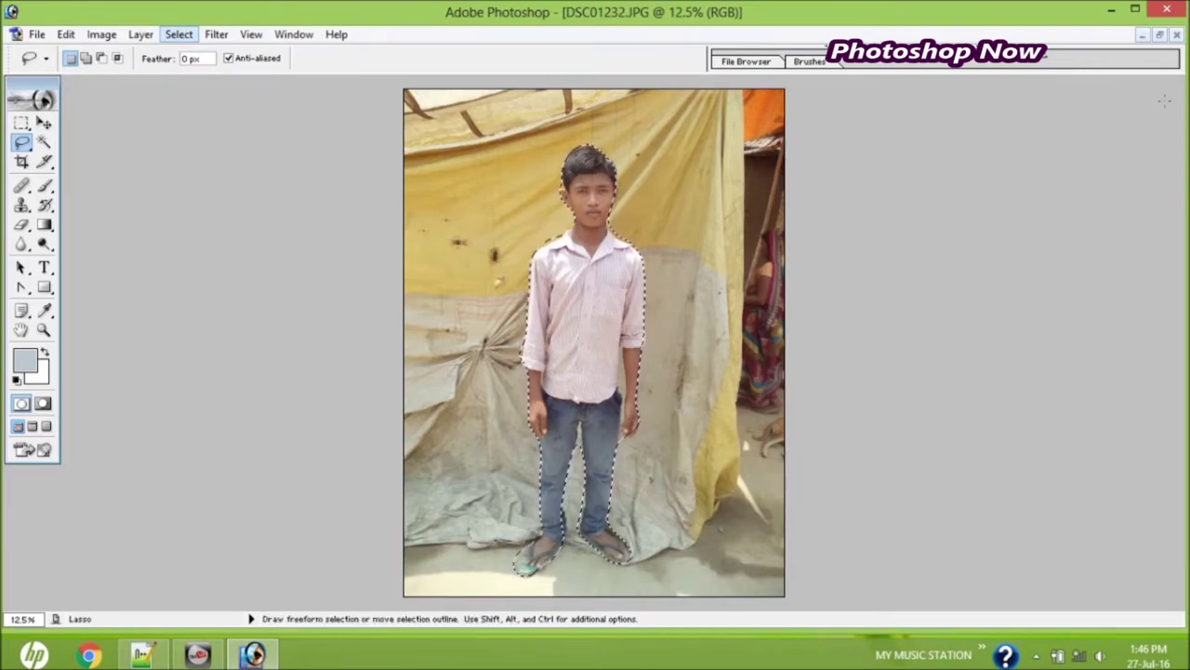
pyautogui.click(1158, 33)
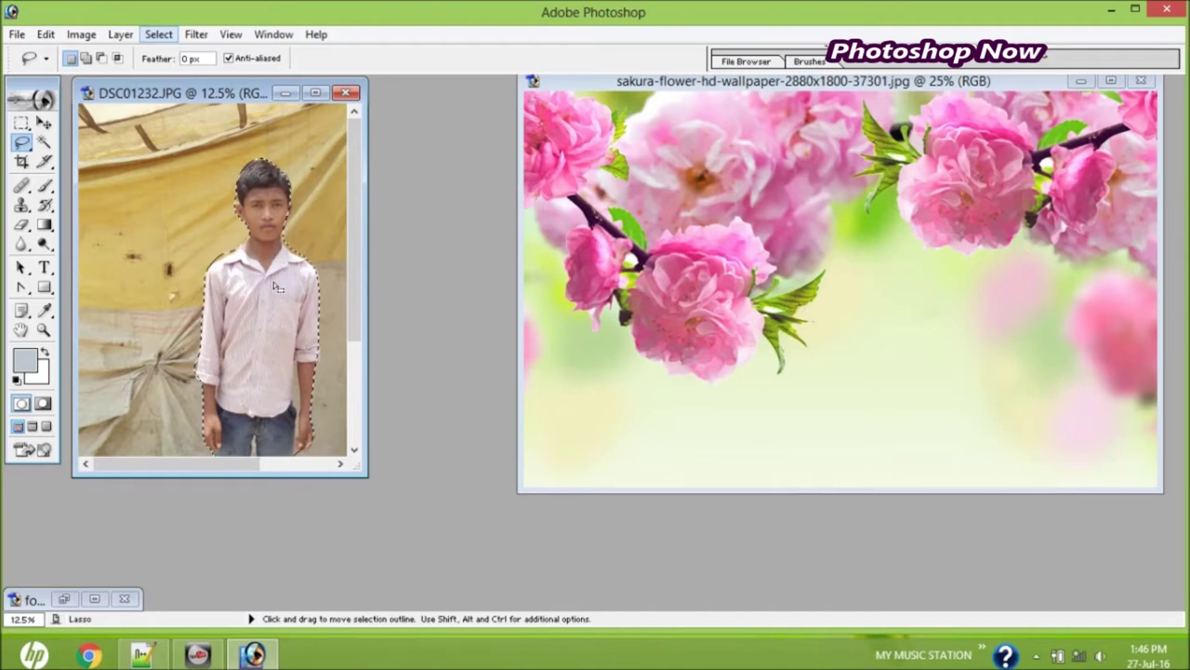
# - Undo a misplaced drag of the boy and restore his selection in the tent photo
pyautogui.moveTo(275, 288); pyautogui.dragTo(861, 390)
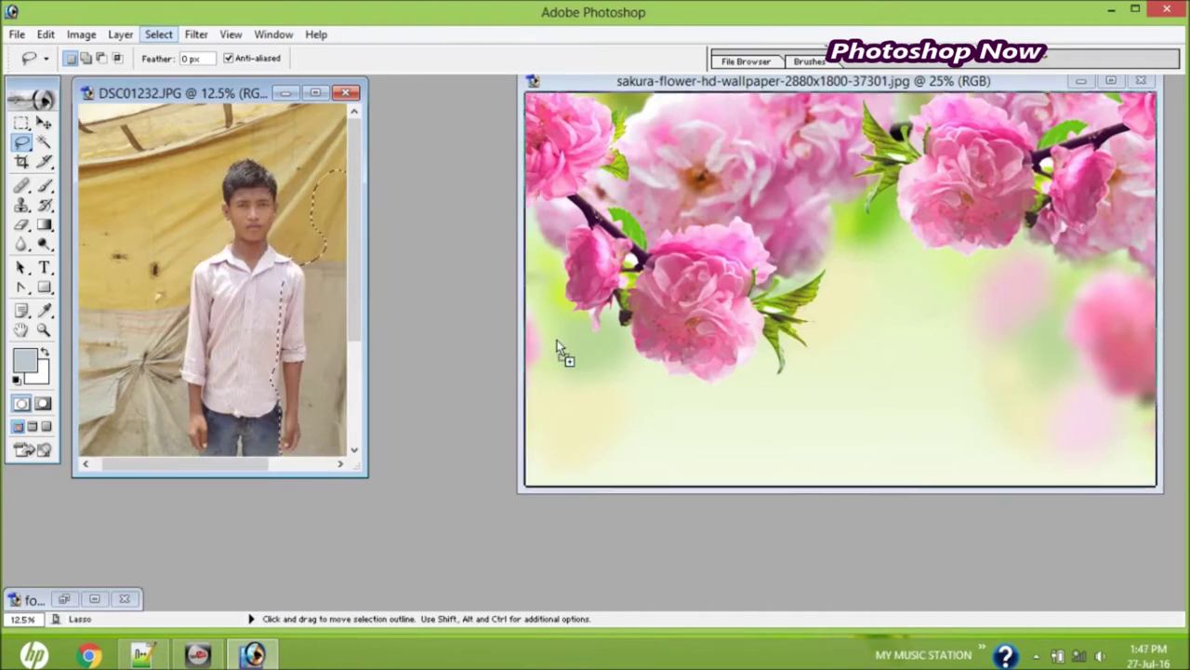
pyautogui.moveTo(861, 382); pyautogui.dragTo(315, 322)
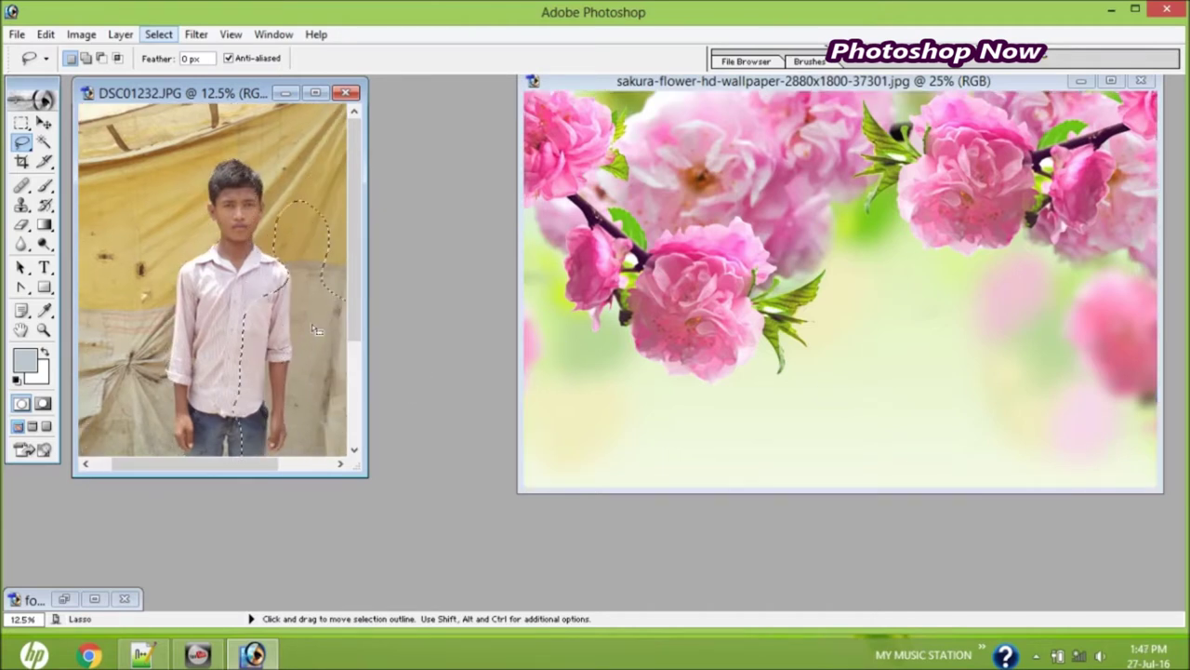
pyautogui.press('v')
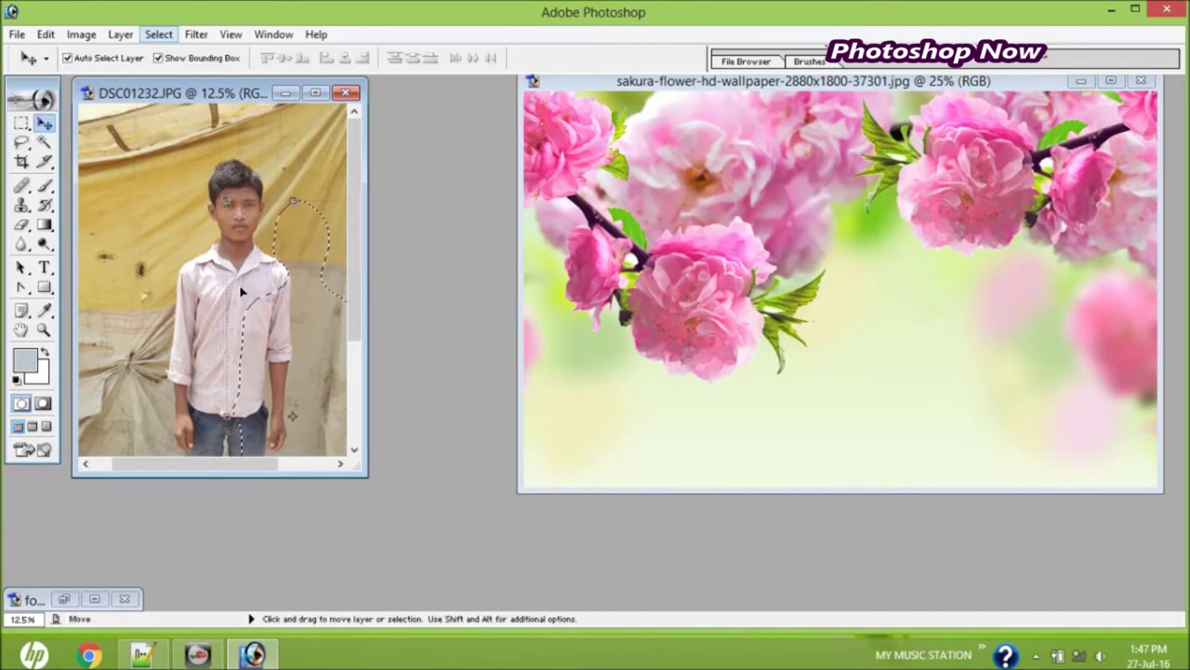
pyautogui.moveTo(312, 323); pyautogui.dragTo(734, 382)
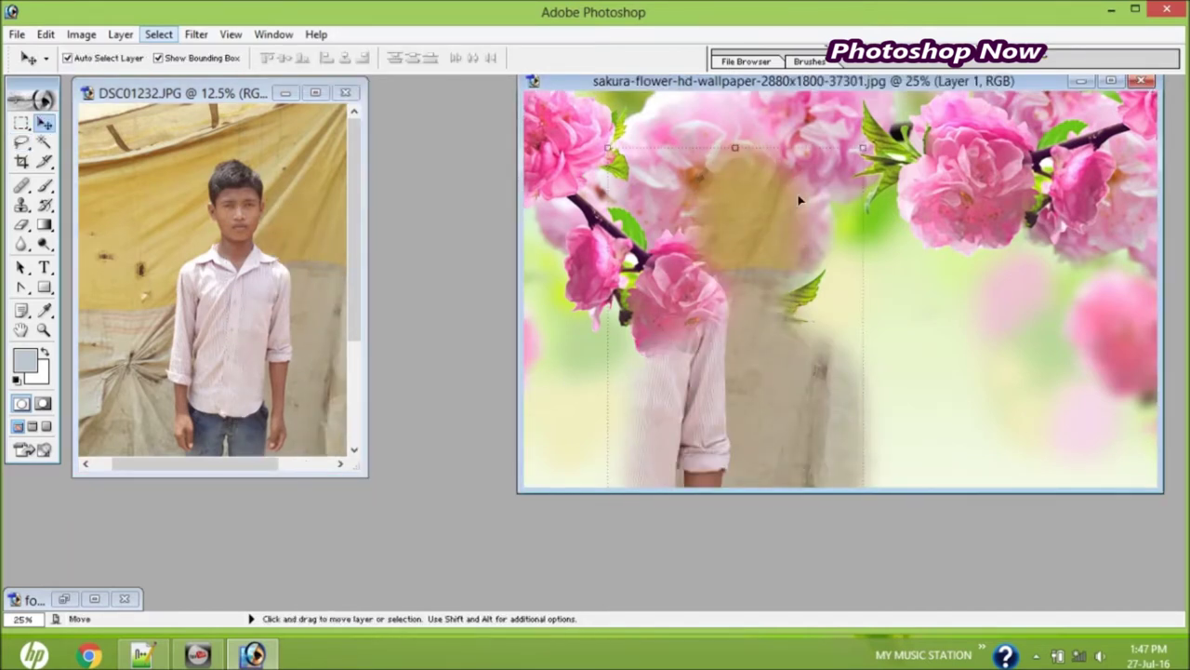
pyautogui.hotkey('ctrl', 'z')
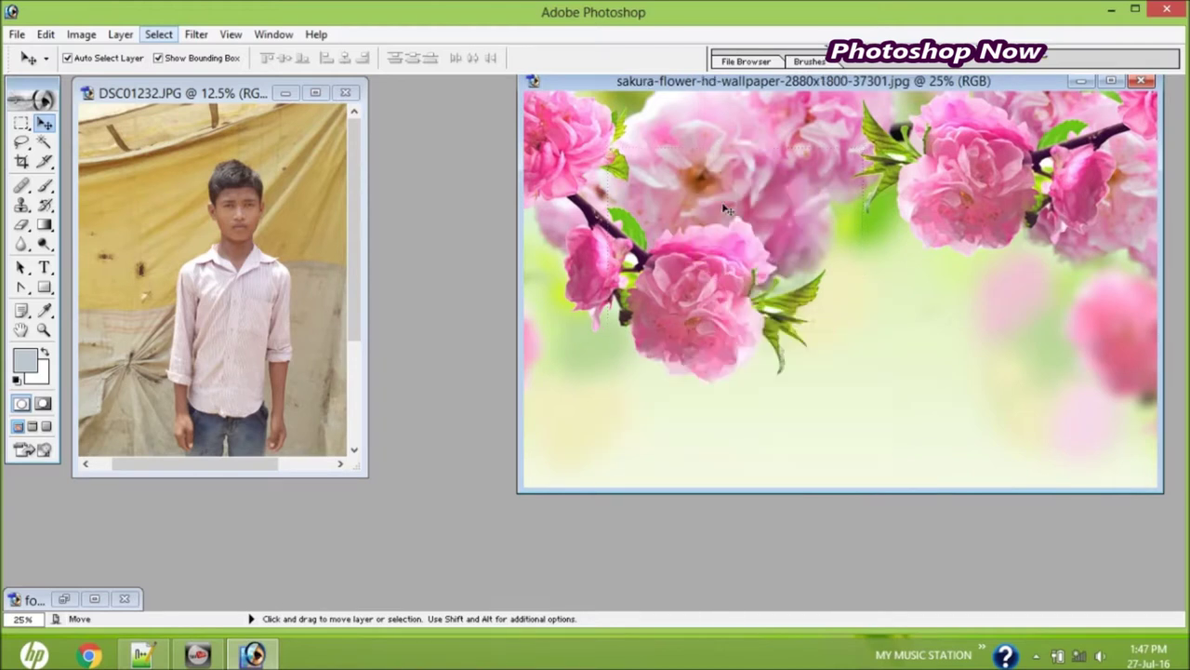
pyautogui.click(247, 223)
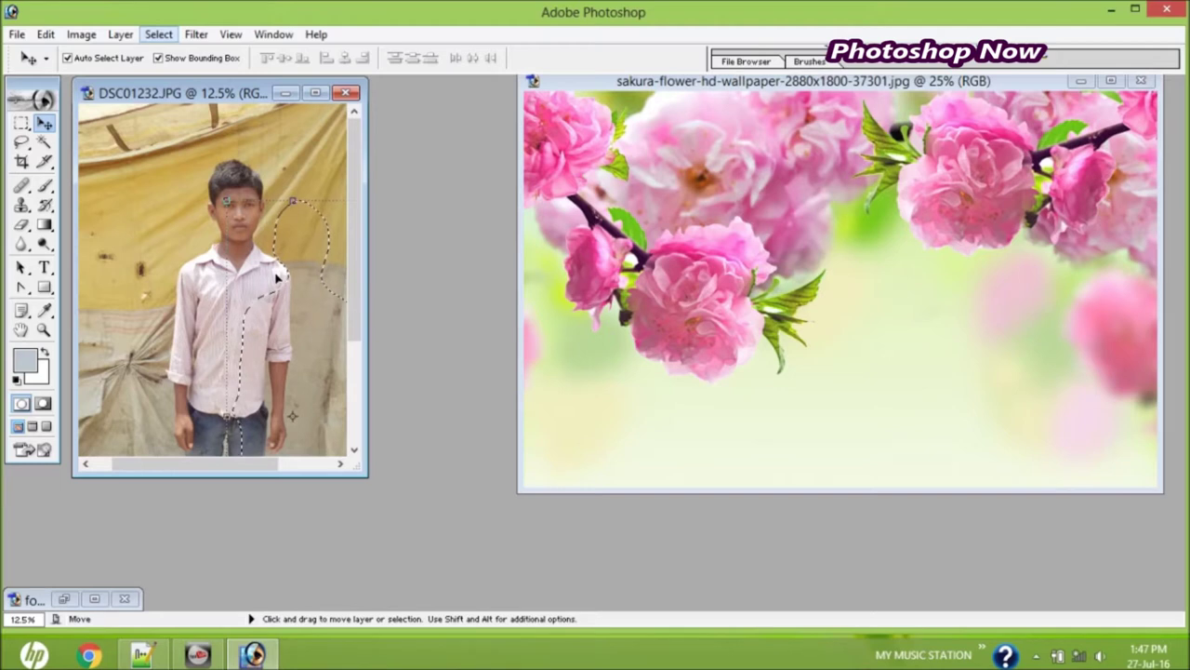
pyautogui.click(316, 93)
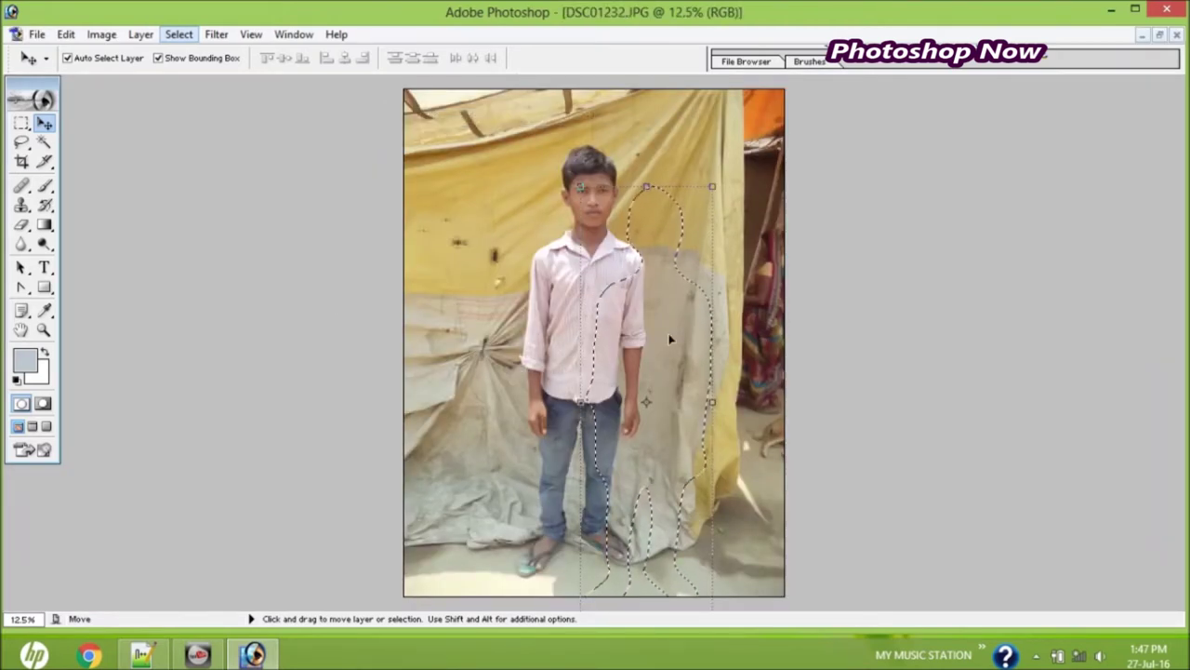
pyautogui.press('alt')
pyautogui.hotkey('ctrl', 'alt', 'z')
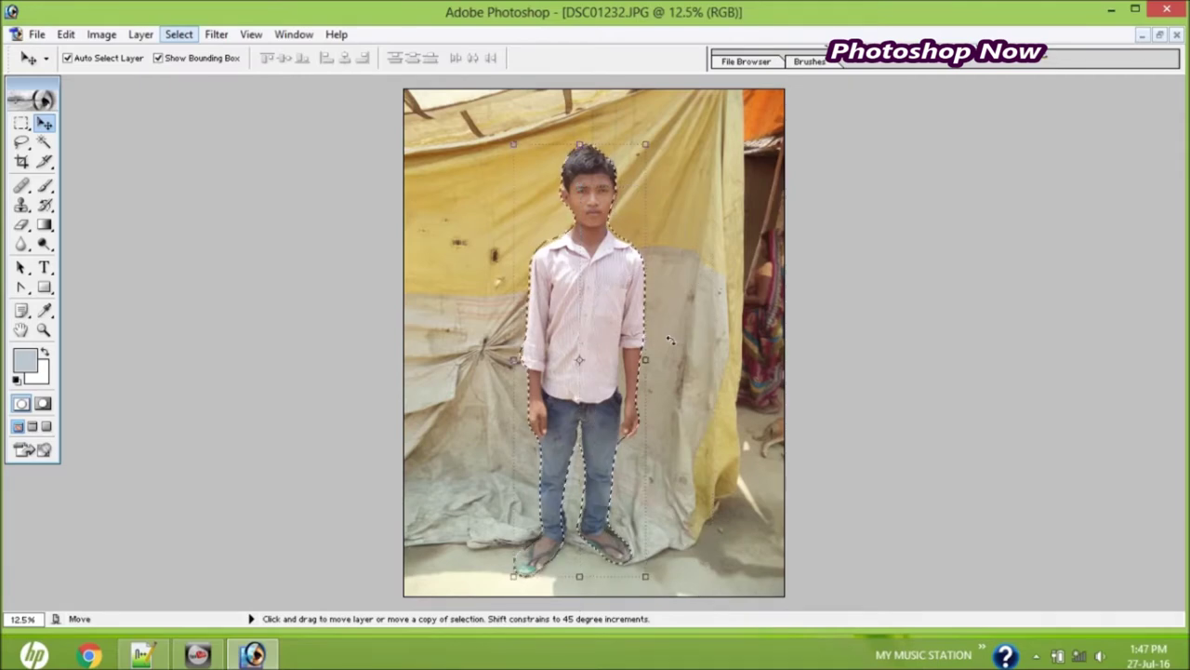
# - Drag the selected boy onto the sakura wallpaper, maximize it, and move him down
pyautogui.click(1160, 34)
pyautogui.moveTo(294, 245); pyautogui.dragTo(832, 273)
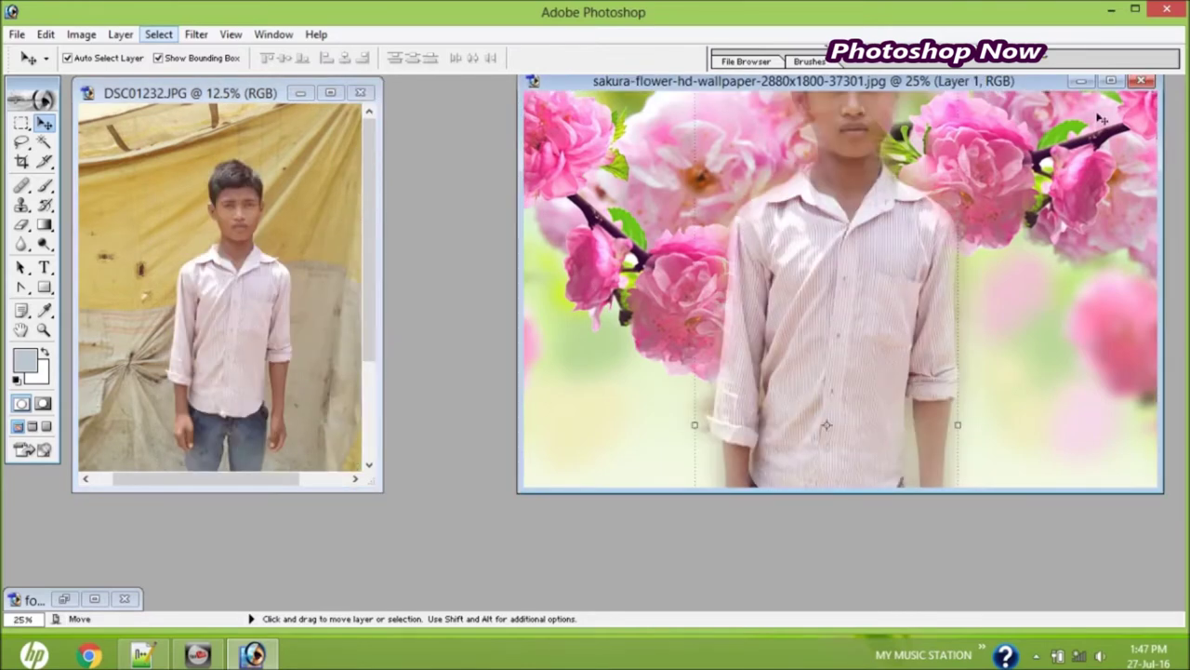
pyautogui.click(1110, 81)
pyautogui.moveTo(580, 479); pyautogui.dragTo(530, 567)
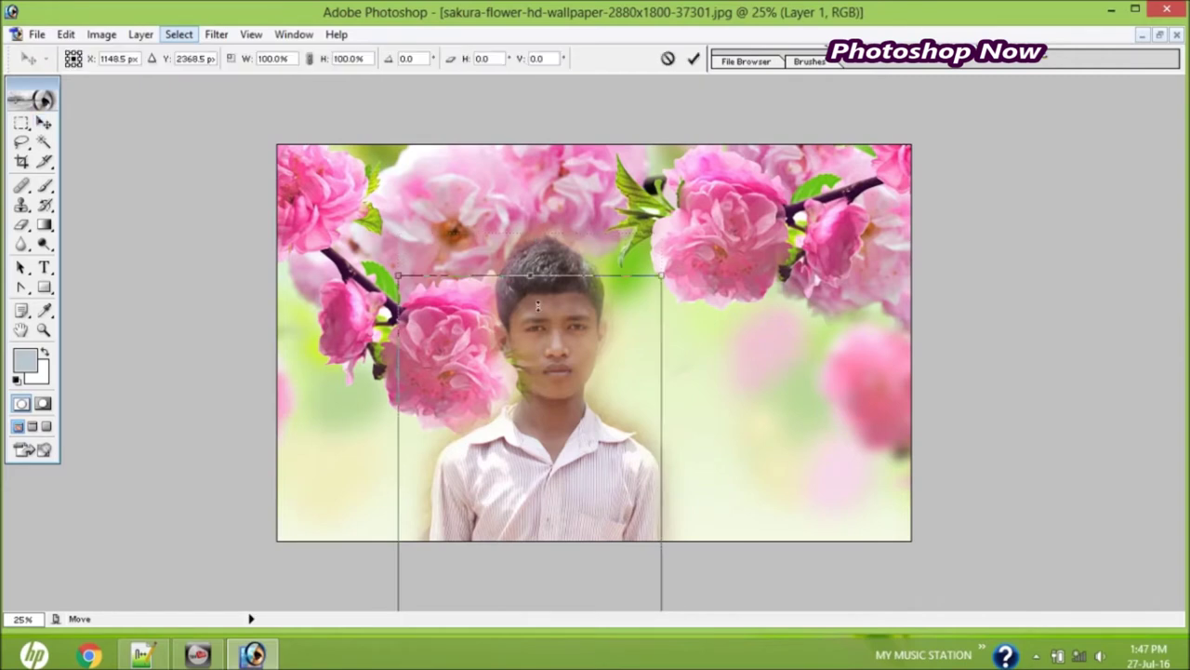
# - Shrink the boy's height to about 31% and position him under the blossoms
pyautogui.moveTo(534, 236); pyautogui.dragTo(550, 358)
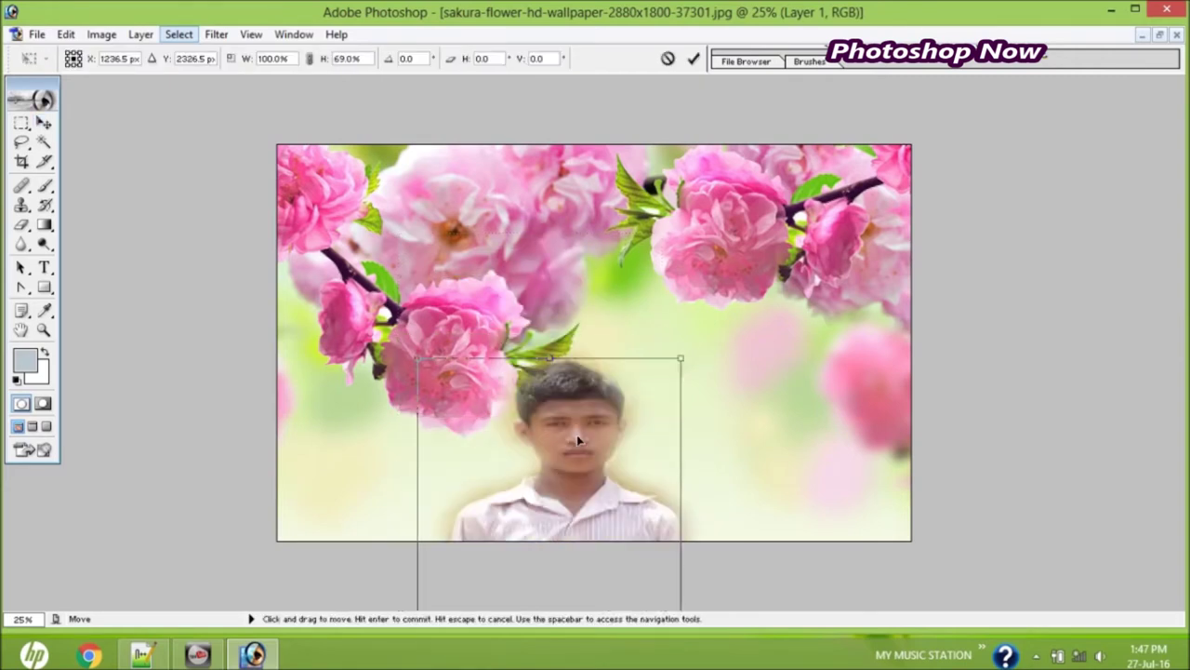
pyautogui.moveTo(577, 435); pyautogui.dragTo(620, 241)
pyautogui.moveTo(605, 167); pyautogui.dragTo(605, 349)
pyautogui.moveTo(609, 450); pyautogui.dragTo(609, 277)
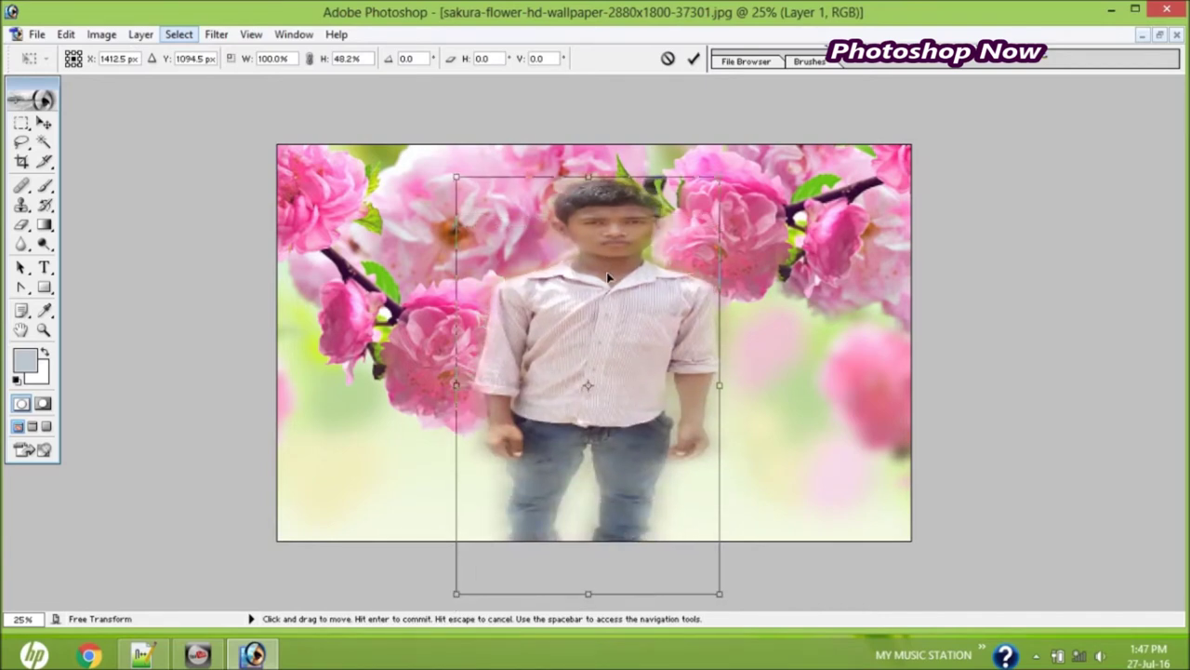
pyautogui.moveTo(588, 177); pyautogui.dragTo(589, 324)
pyautogui.moveTo(600, 384); pyautogui.dragTo(605, 330)
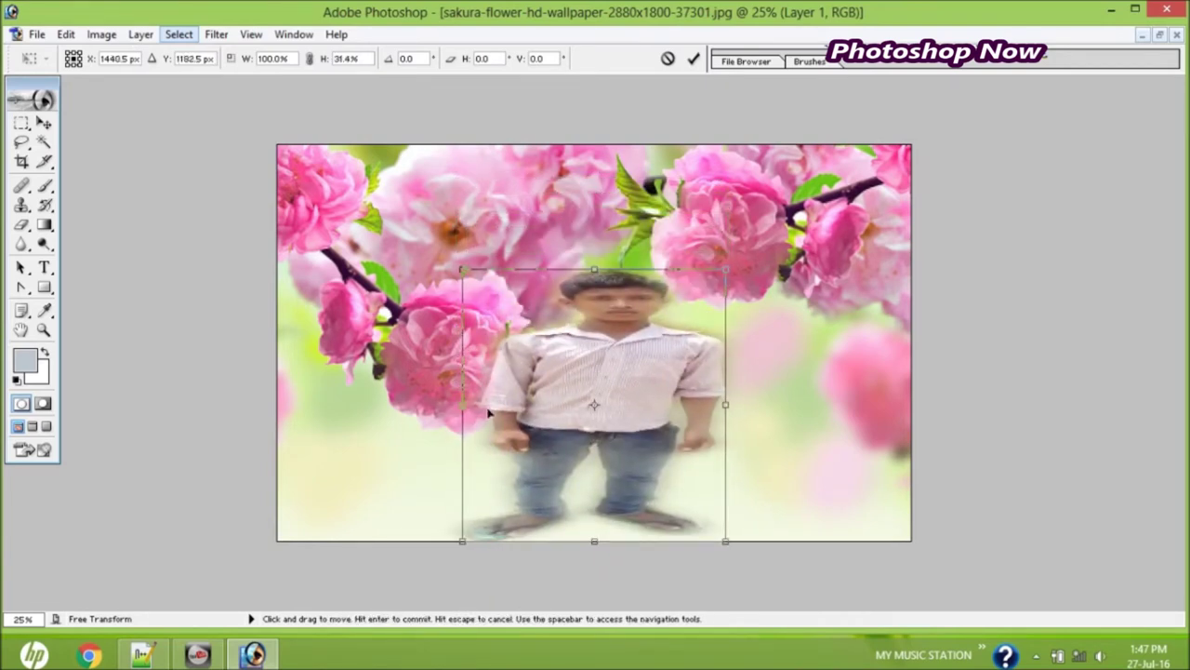
# - Fine-tune the boy to 43.1% width and 33.9% height and commit the transform
pyautogui.moveTo(463, 414); pyautogui.dragTo(616, 439)
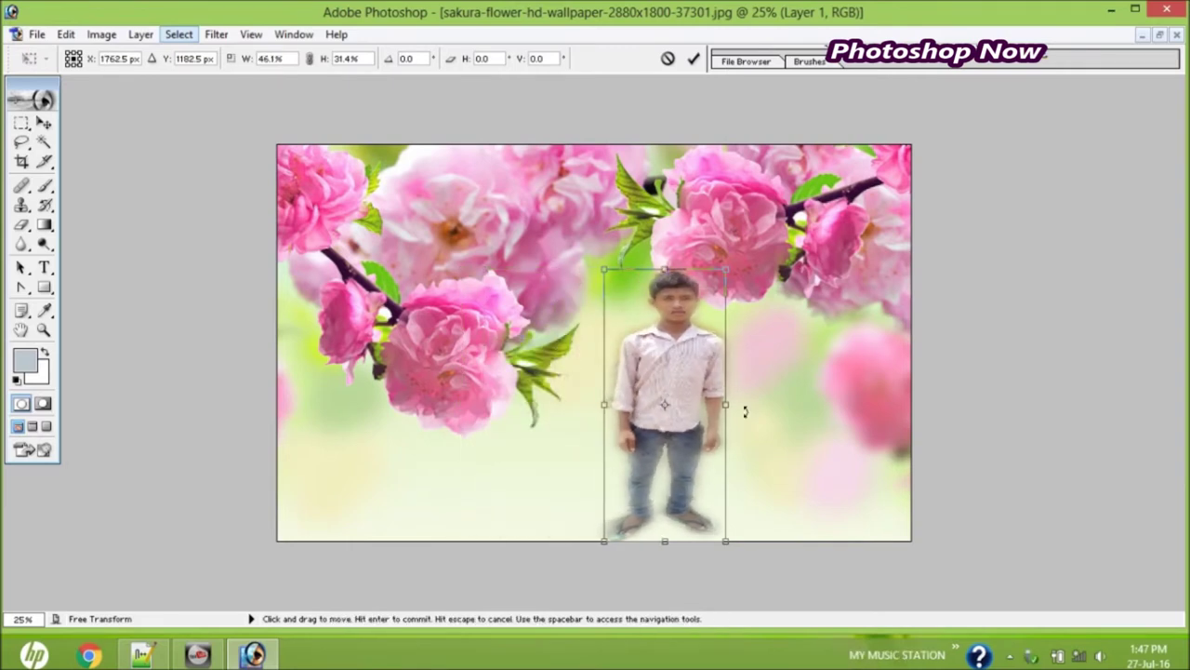
pyautogui.moveTo(735, 413); pyautogui.dragTo(701, 413)
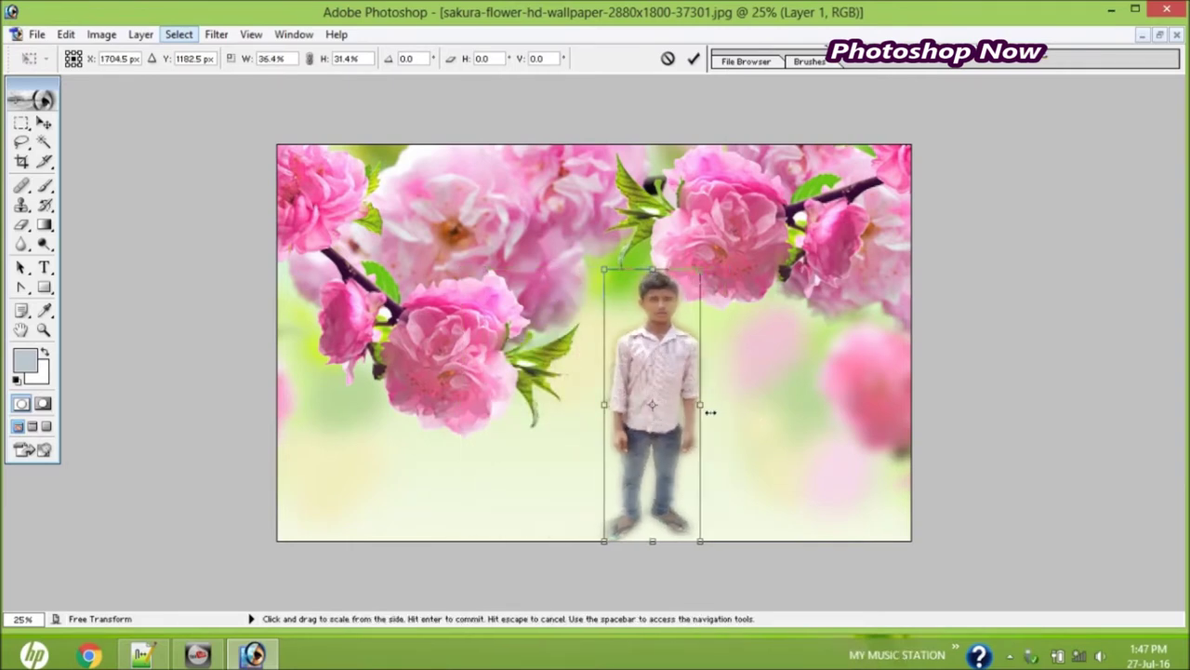
pyautogui.moveTo(636, 374); pyautogui.dragTo(605, 373)
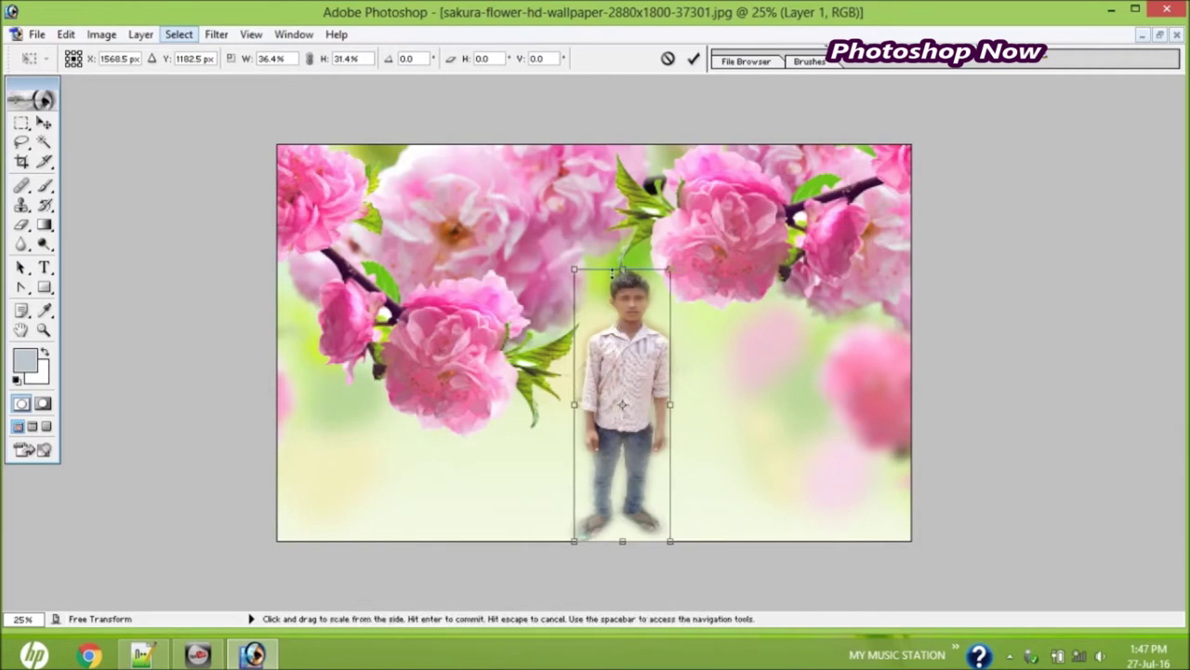
pyautogui.moveTo(623, 272); pyautogui.dragTo(623, 262)
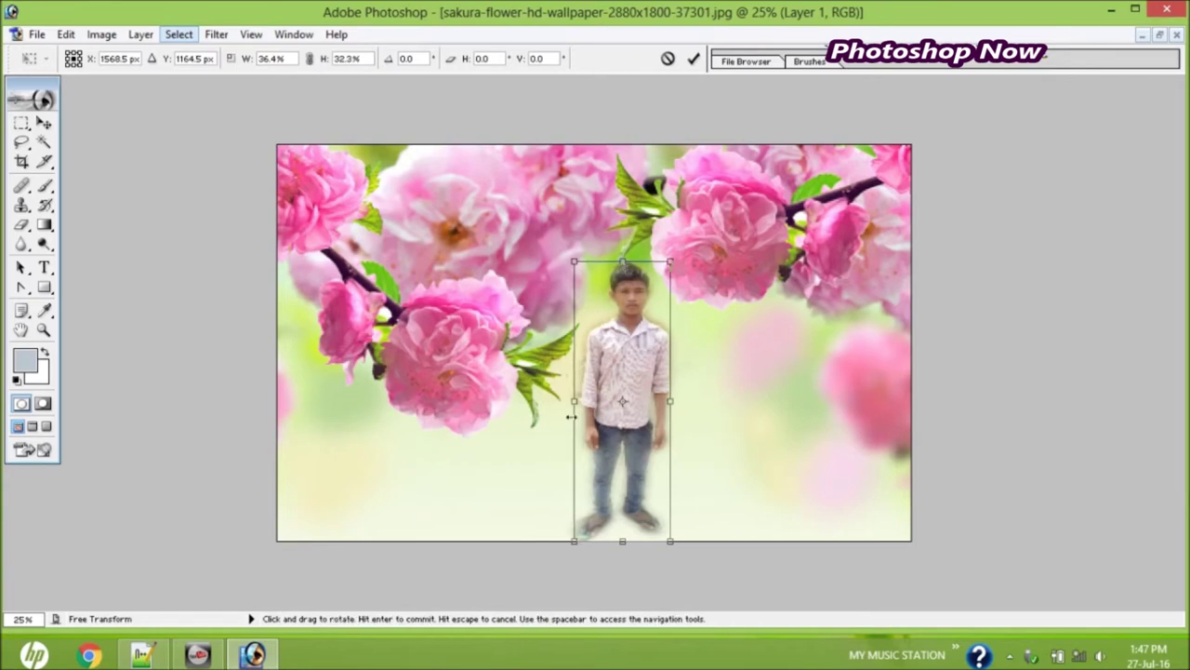
pyautogui.moveTo(577, 413); pyautogui.dragTo(562, 413)
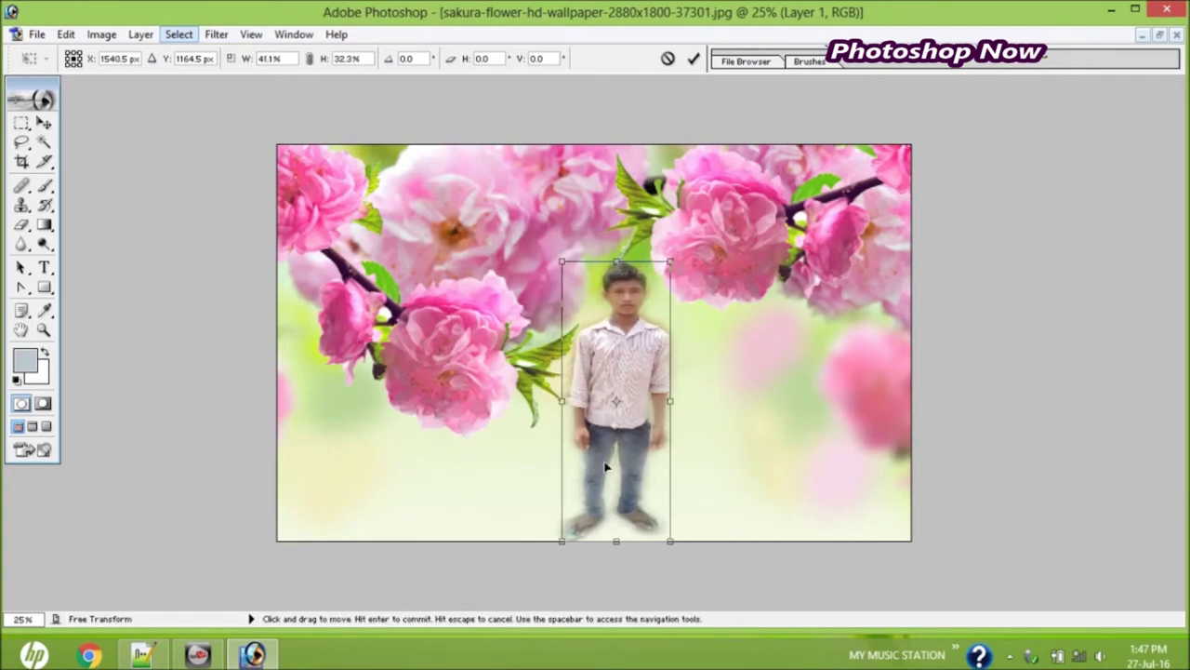
pyautogui.moveTo(678, 416); pyautogui.dragTo(683, 416)
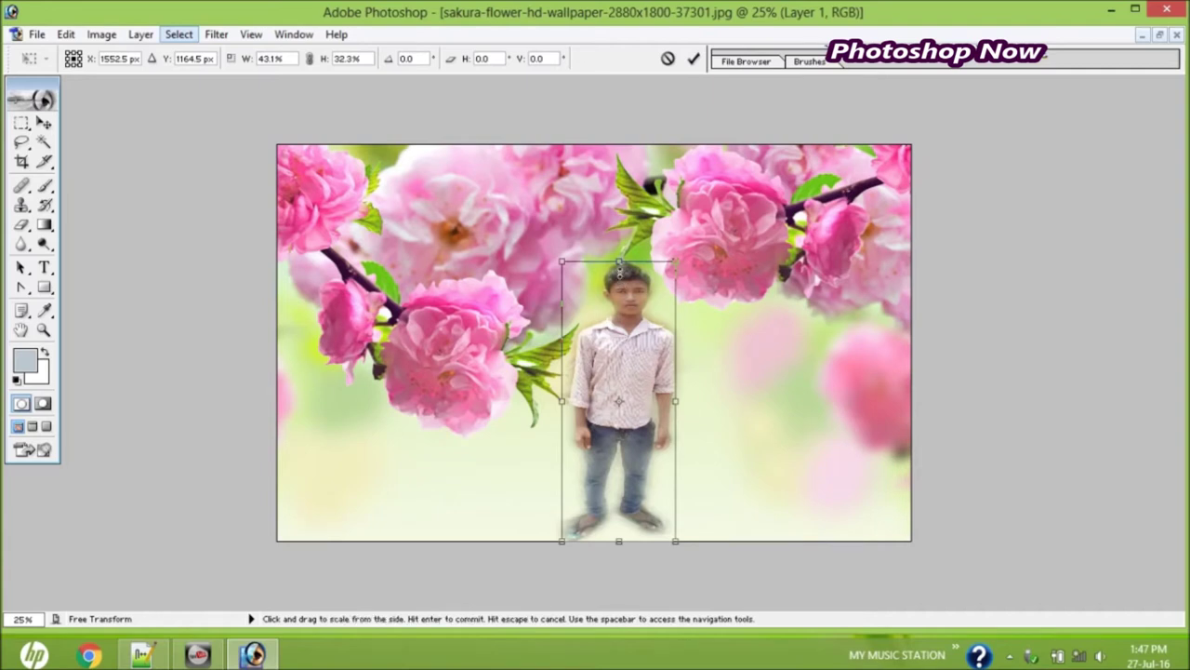
pyautogui.moveTo(620, 263); pyautogui.dragTo(620, 254)
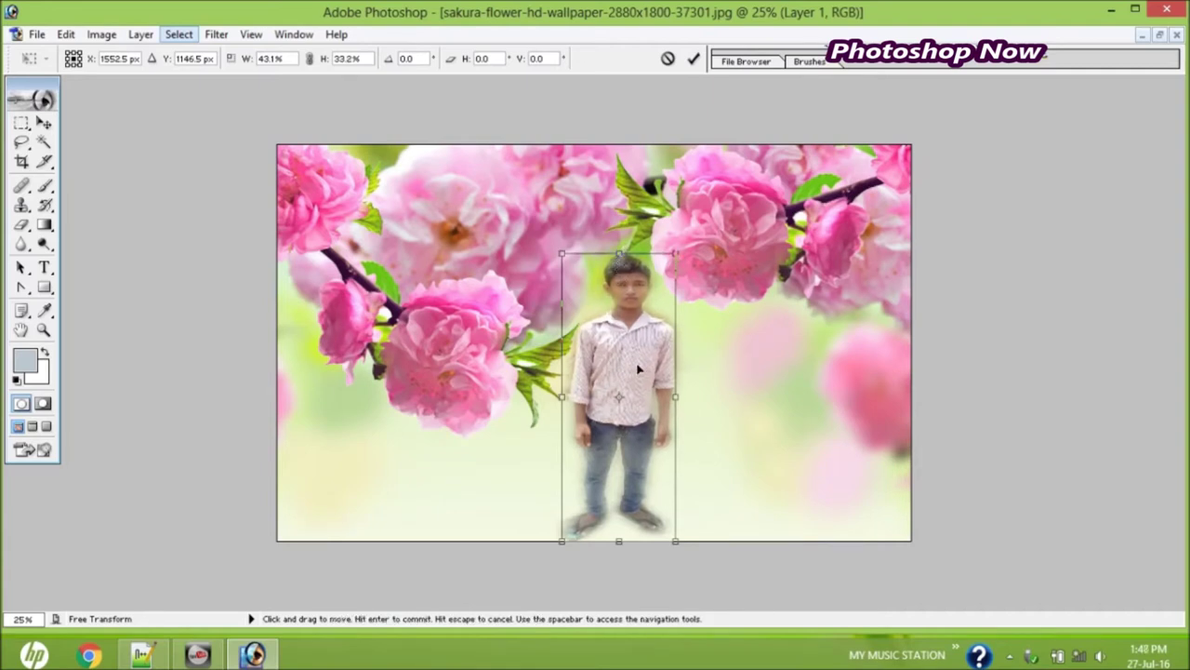
pyautogui.moveTo(625, 263); pyautogui.dragTo(625, 259)
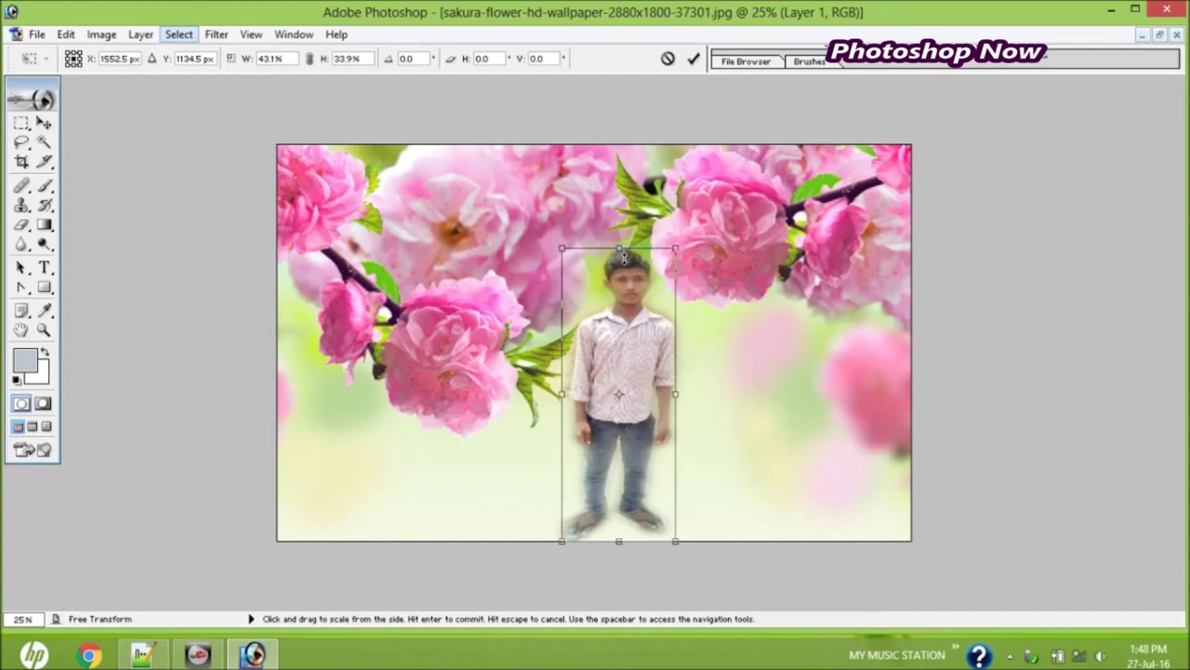
pyautogui.doubleClick(649, 397)
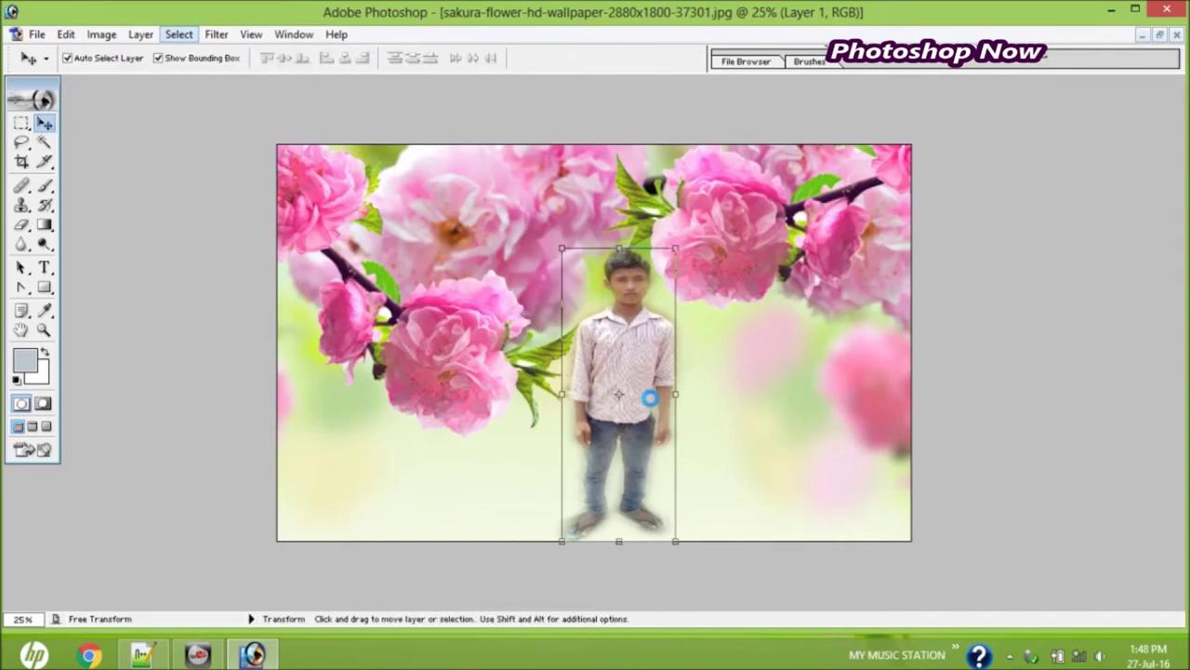
# - Make the sakura wallpaper's Background layer active
pyautogui.click(721, 448)
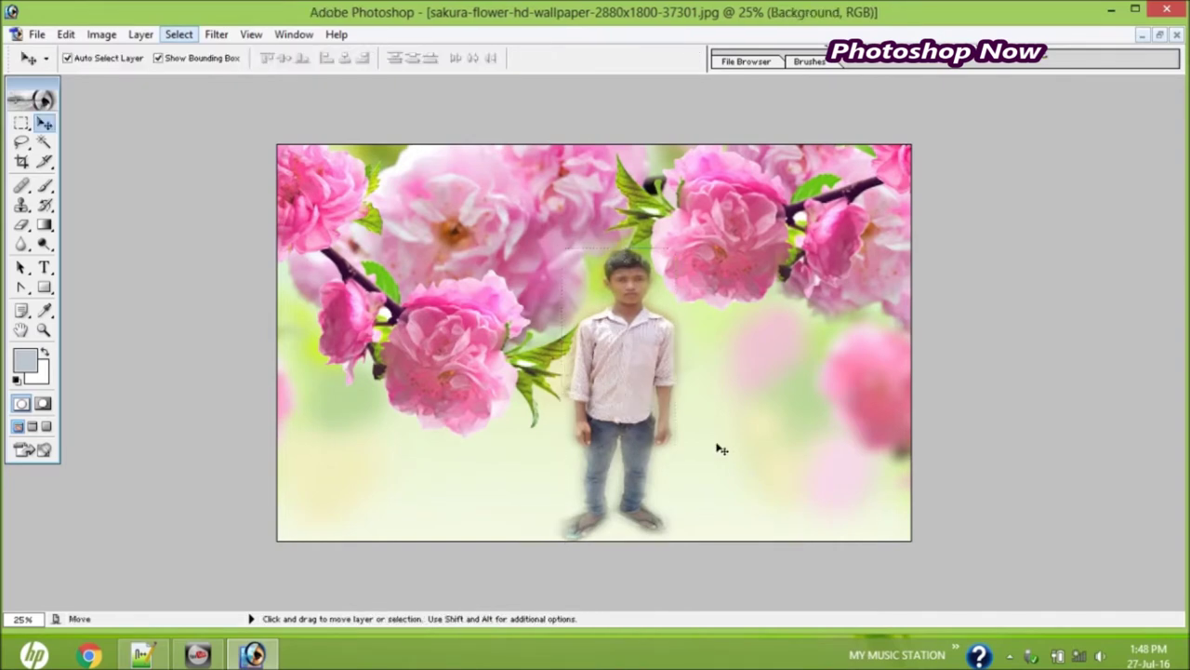
pyautogui.click(622, 359)
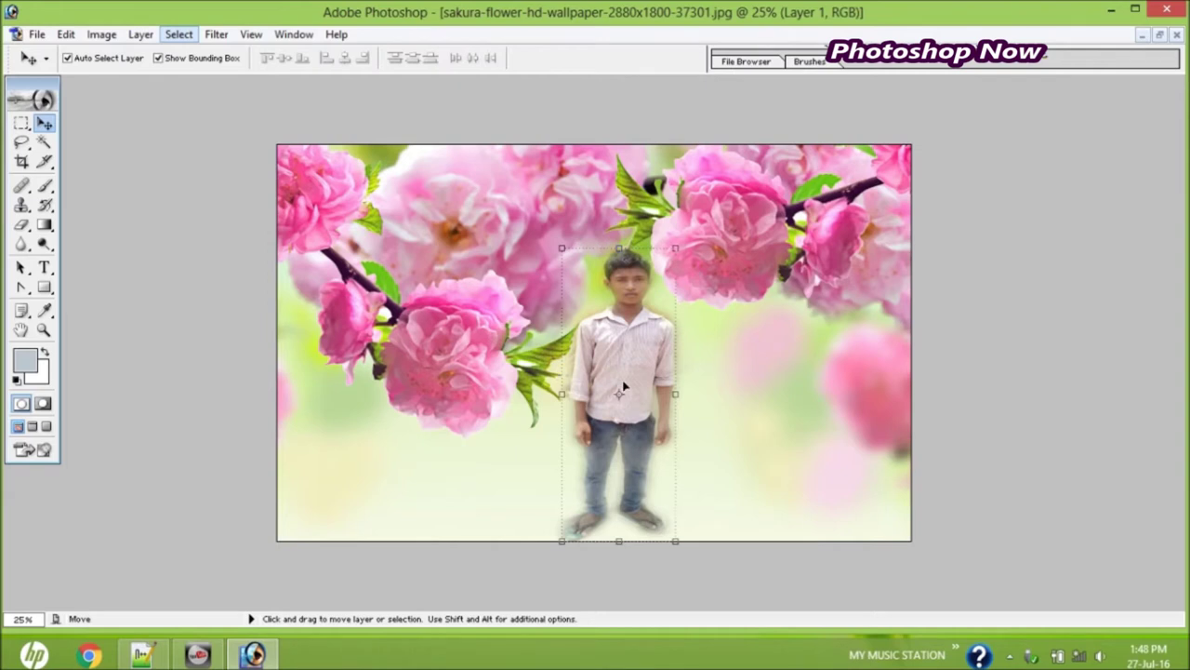
pyautogui.click(449, 357)
pyautogui.rightClick(421, 292)
pyautogui.click(456, 301)
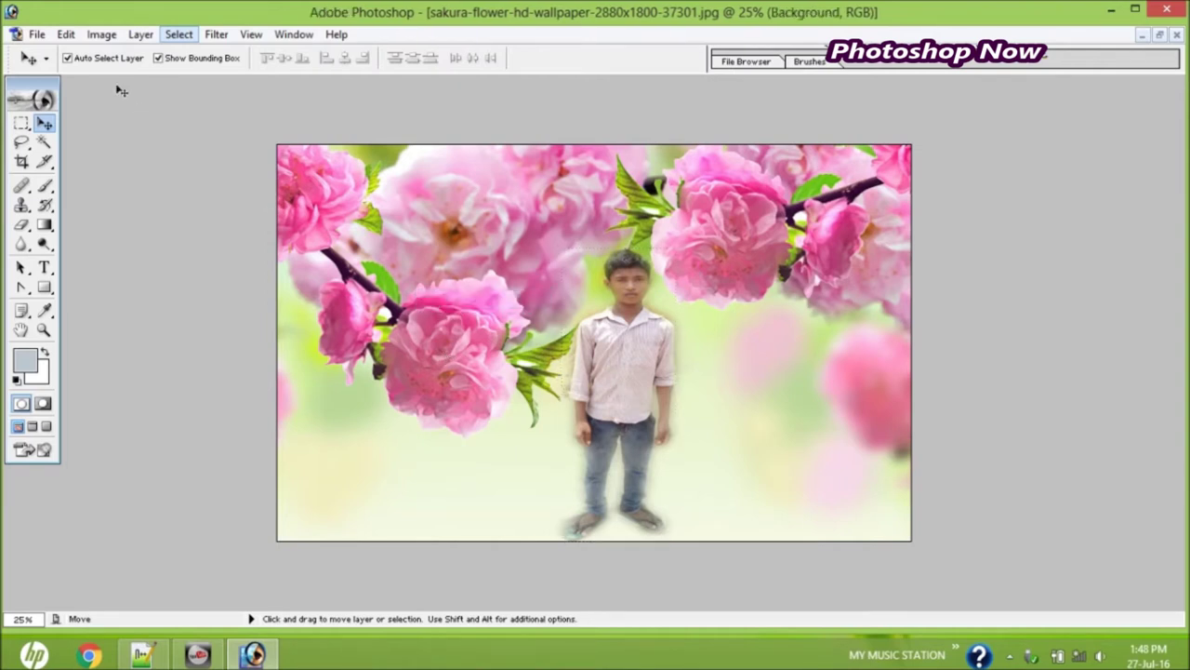
# - Apply Hue/Saturation of Hue +9 and Saturation +11 to the sakura background
pyautogui.click(103, 35)
pyautogui.moveTo(141, 80)
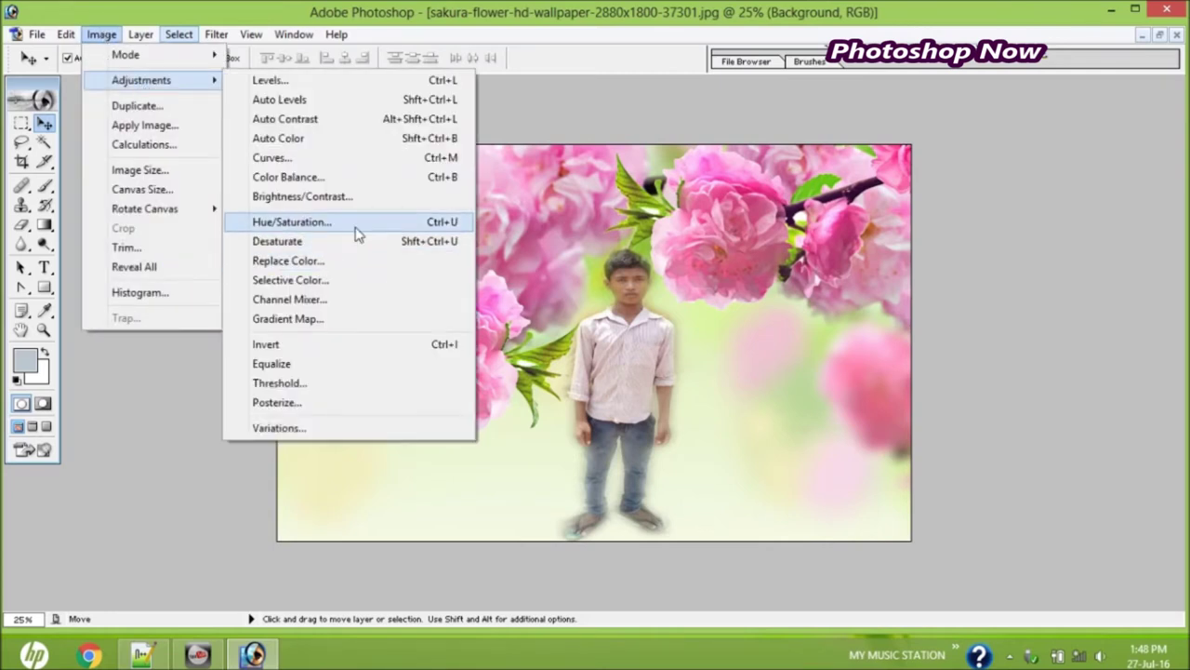
pyautogui.click(428, 221)
pyautogui.moveTo(224, 246); pyautogui.dragTo(233, 254)
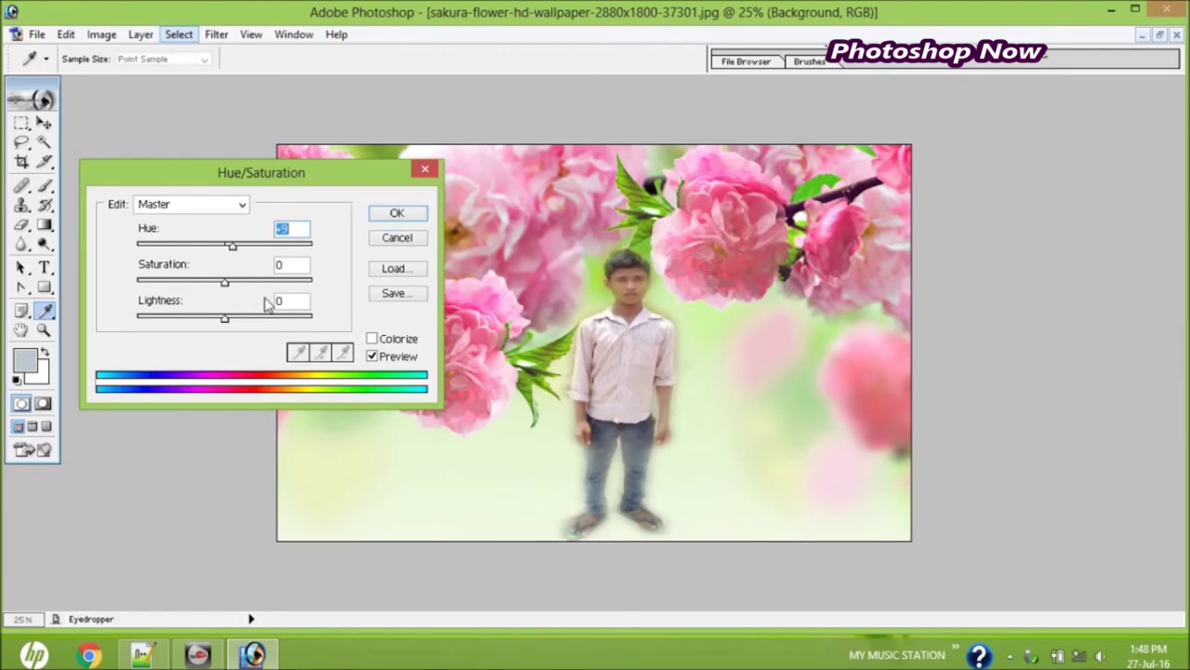
pyautogui.moveTo(224, 281); pyautogui.dragTo(234, 285)
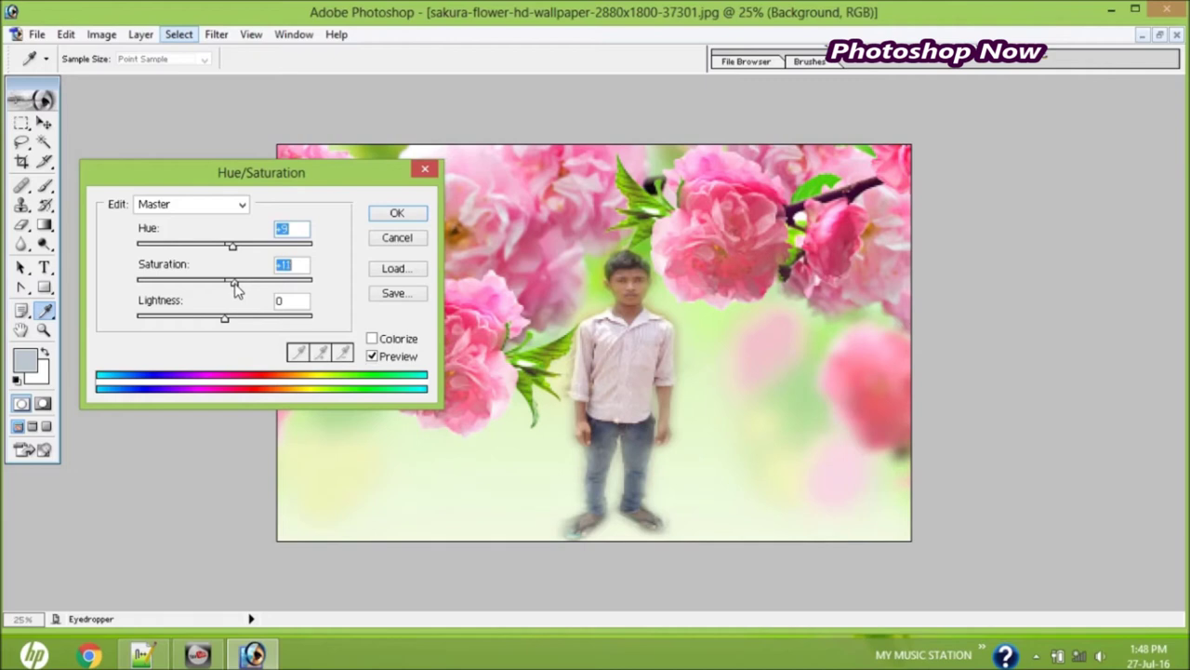
pyautogui.click(397, 215)
pyautogui.press('v')
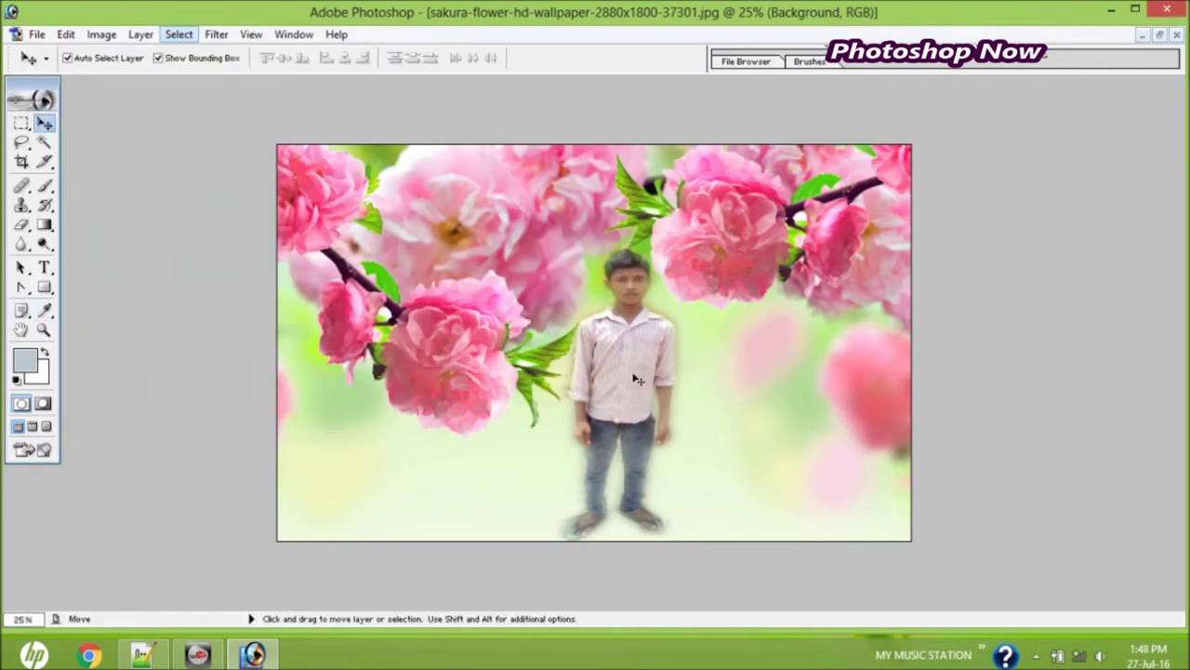
pyautogui.click(638, 379)
# - On Layer 1, apply Hue/Saturation with Hue +7 and a slight Lightness tweak to the boy
pyautogui.rightClick(638, 380)
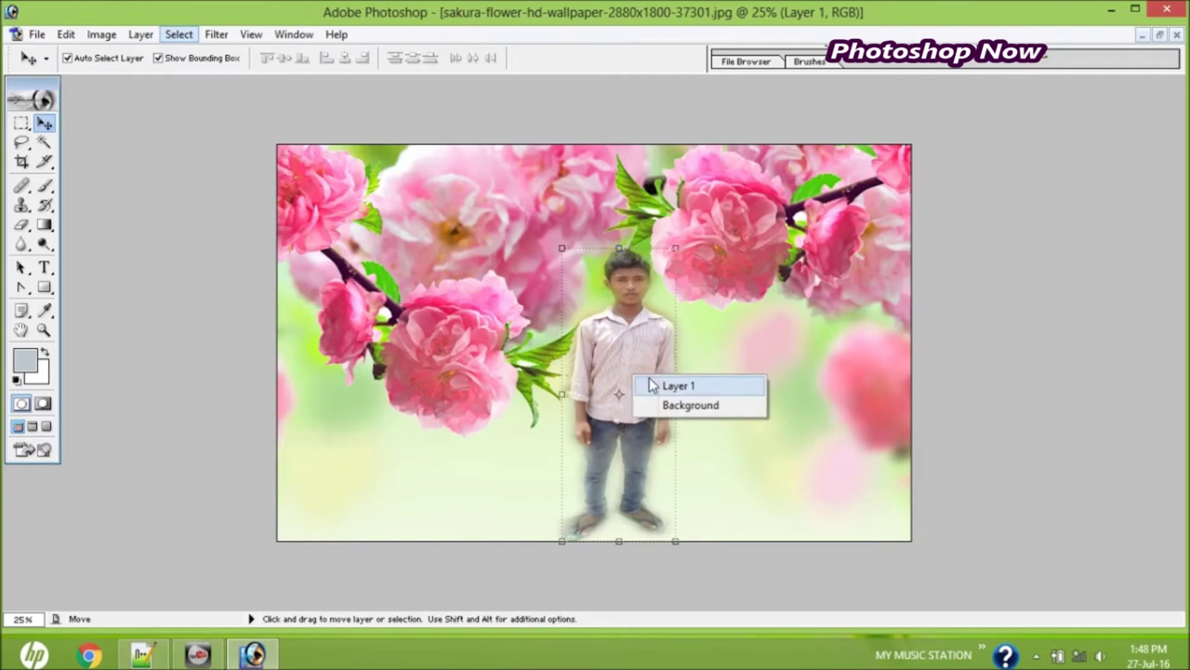
pyautogui.click(655, 385)
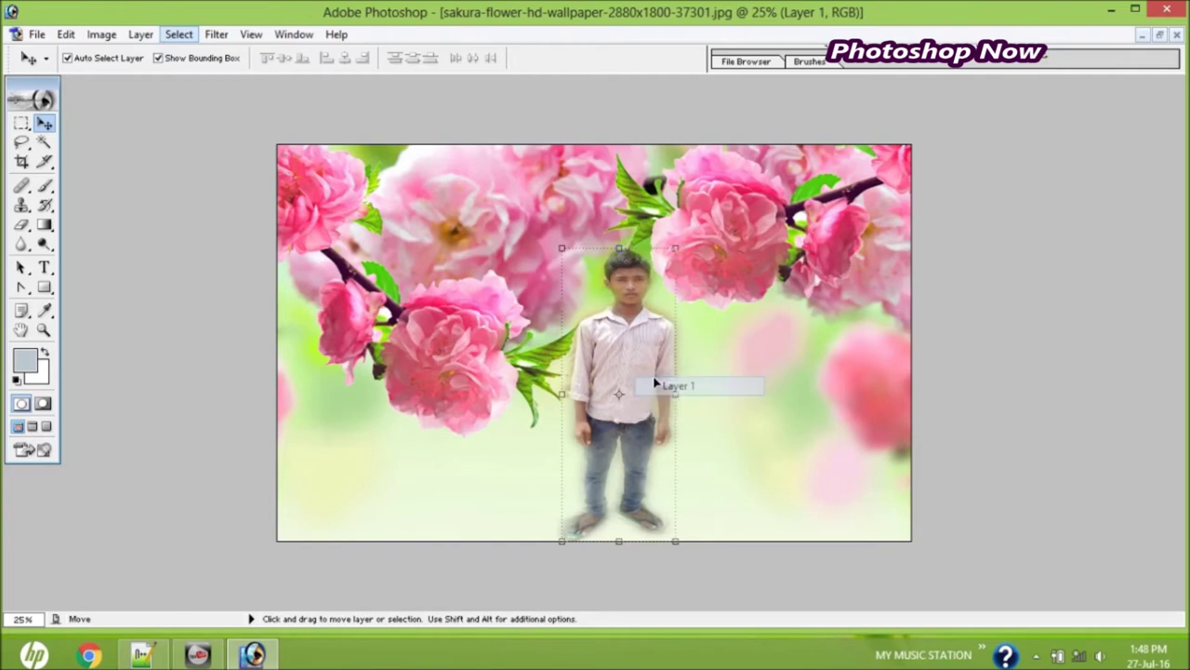
pyautogui.click(101, 34)
pyautogui.moveTo(141, 80)
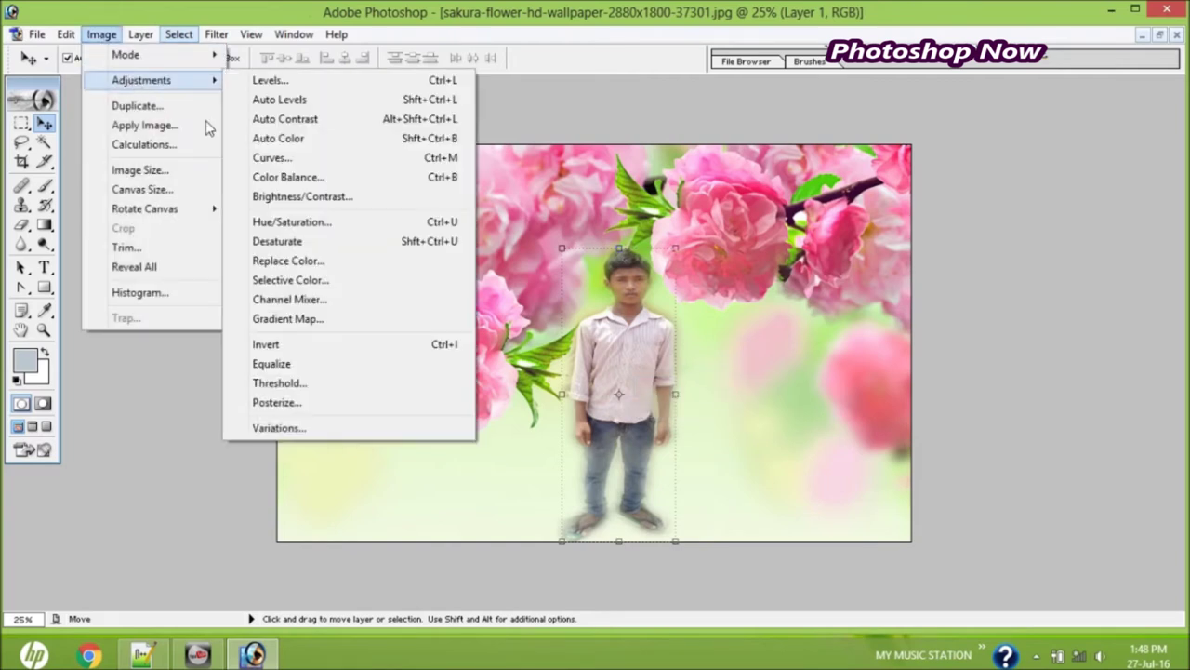
pyautogui.click(321, 222)
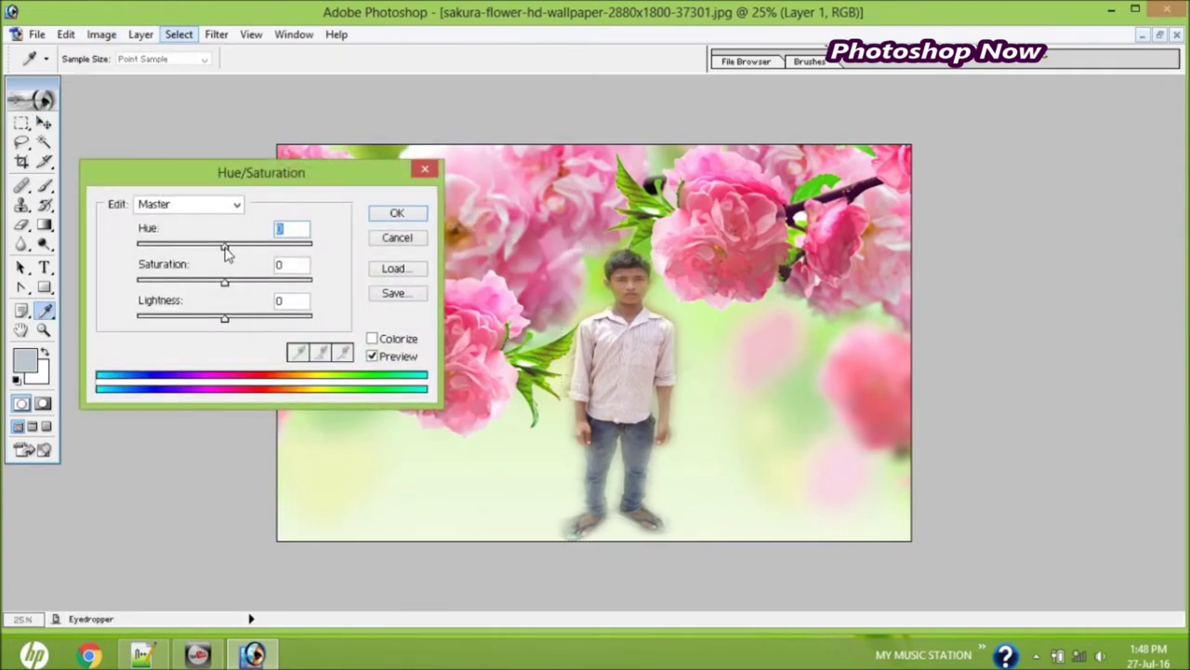
pyautogui.press('Down')
pyautogui.moveTo(228, 251); pyautogui.dragTo(233, 252)
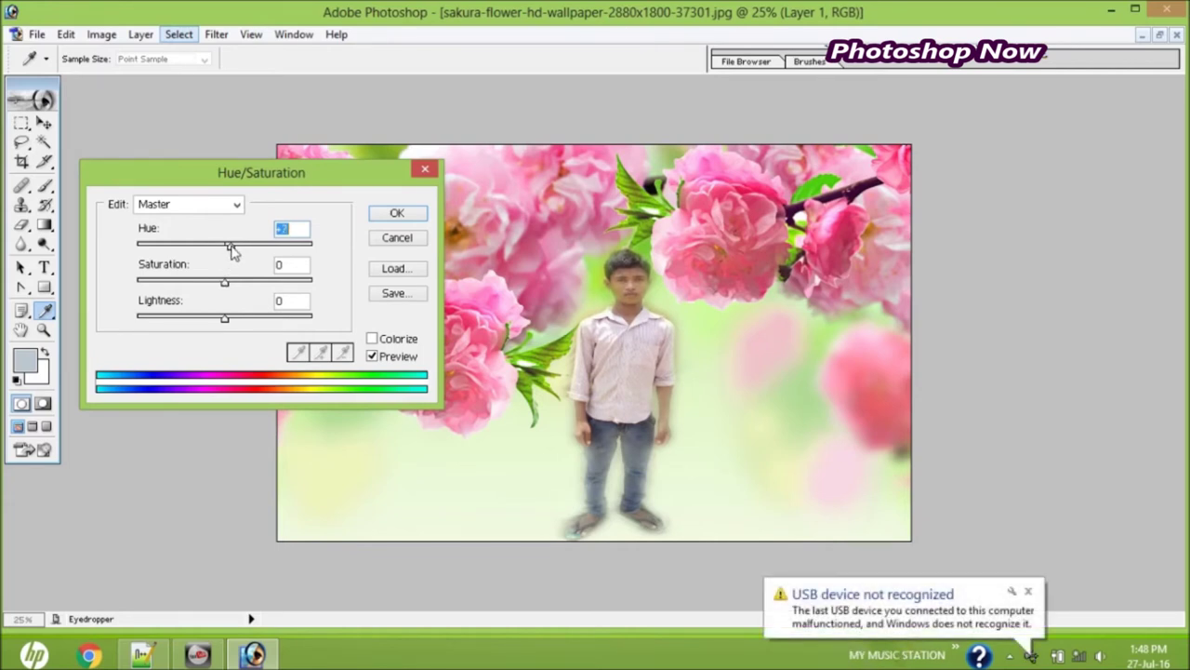
pyautogui.click(225, 285)
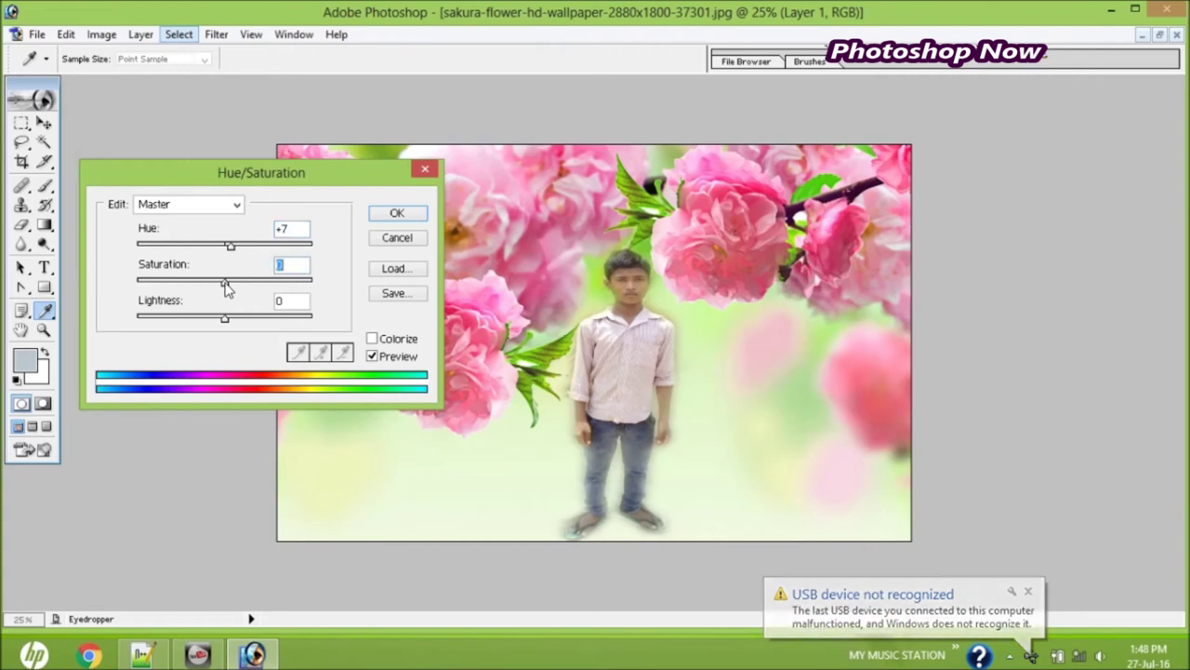
pyautogui.click(224, 317)
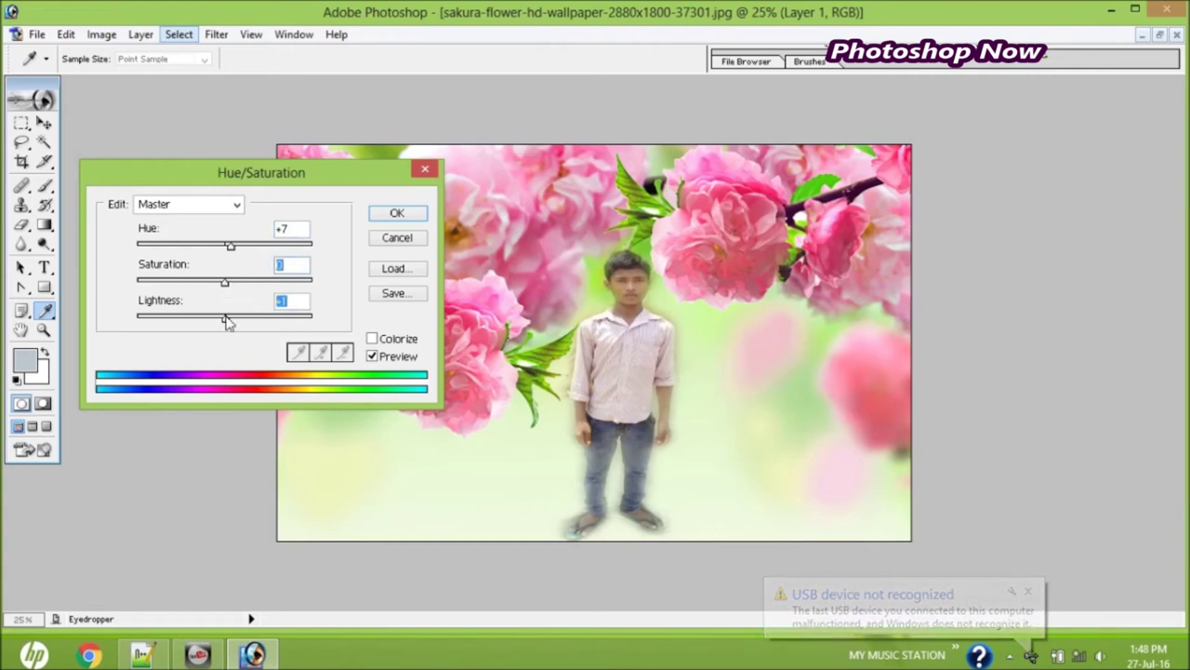
pyautogui.click(396, 215)
# - Select the wallpaper background layer and zoom to inspect the boy, ending at 50%
pyautogui.press('v')
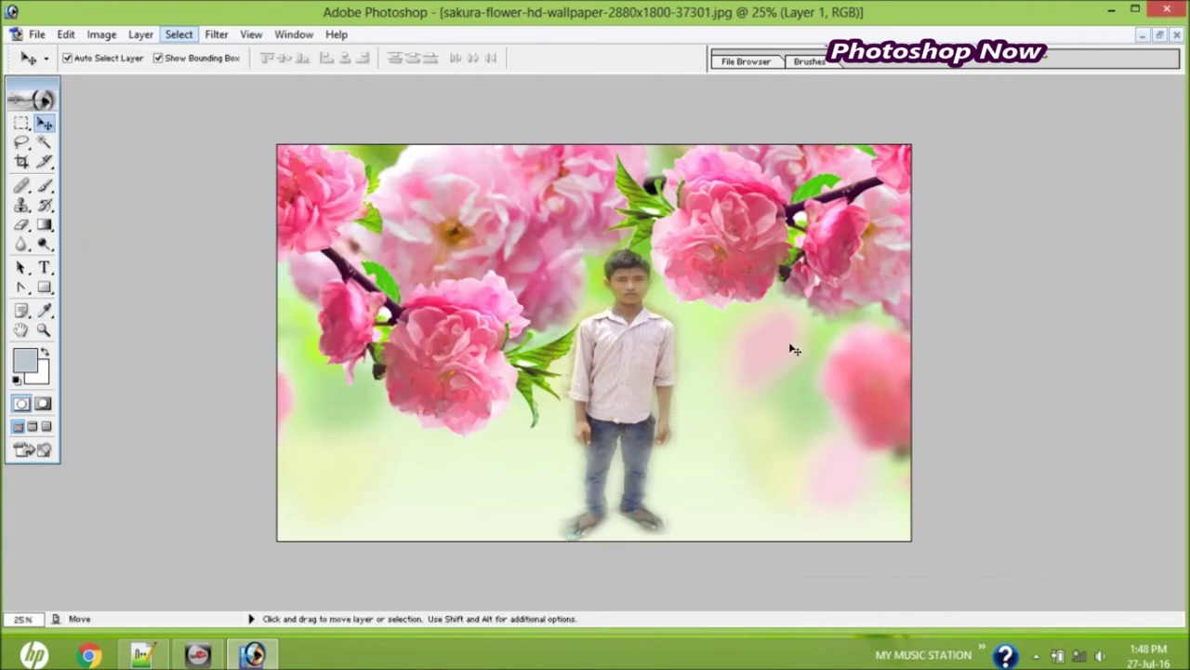
pyautogui.click(795, 349)
pyautogui.hotkey('ctrl', '+')
pyautogui.hotkey('ctrl', '+')
pyautogui.hotkey('ctrl', '+')
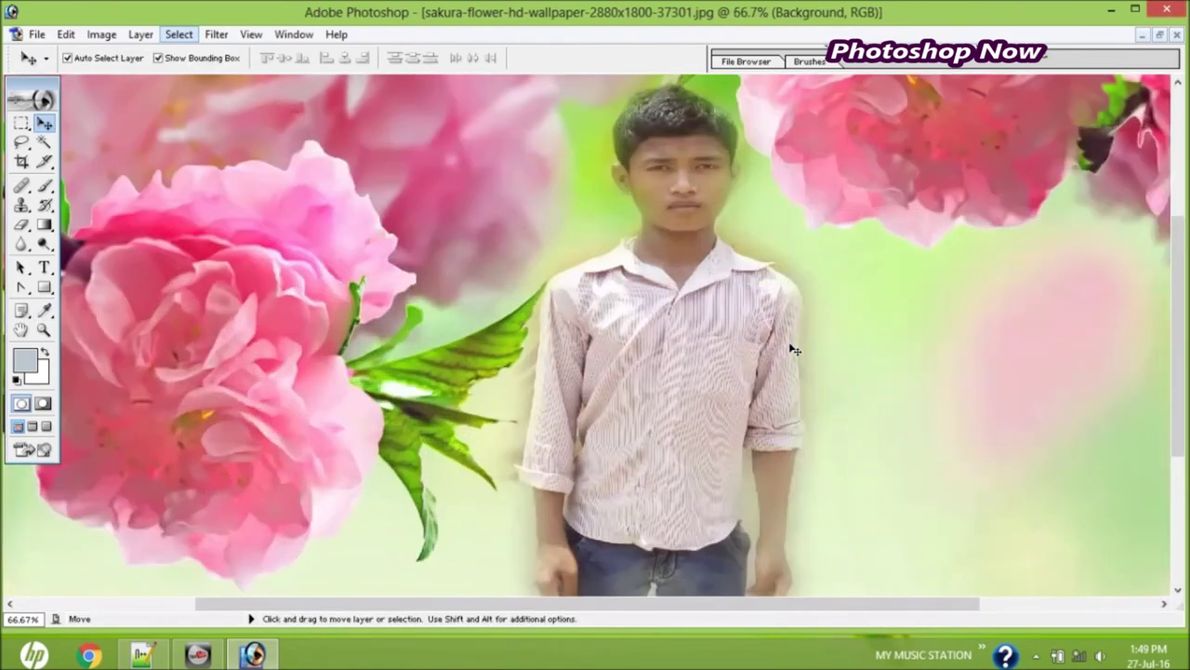
pyautogui.hotkey('ctrl', '-')
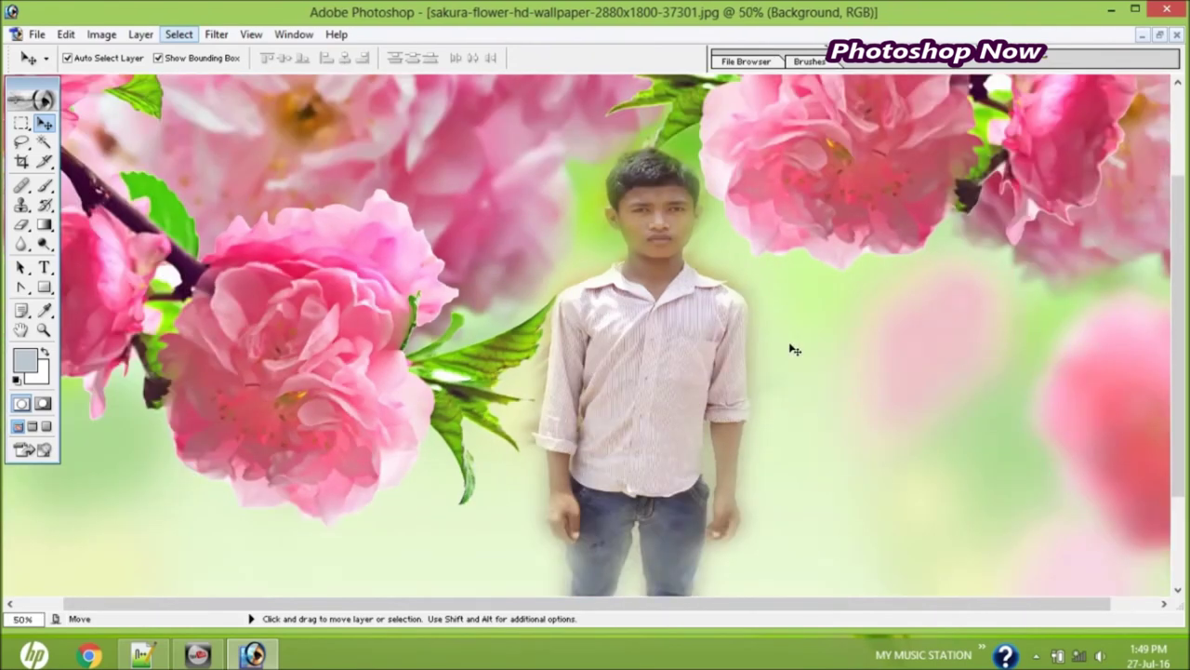
pyautogui.hotkey('ctrl', '-')
pyautogui.hotkey('ctrl', '+')
# - Save the composite as a JPEG copy in the Desktop wallpapers folder, accepting default JPEG options
pyautogui.click(37, 34)
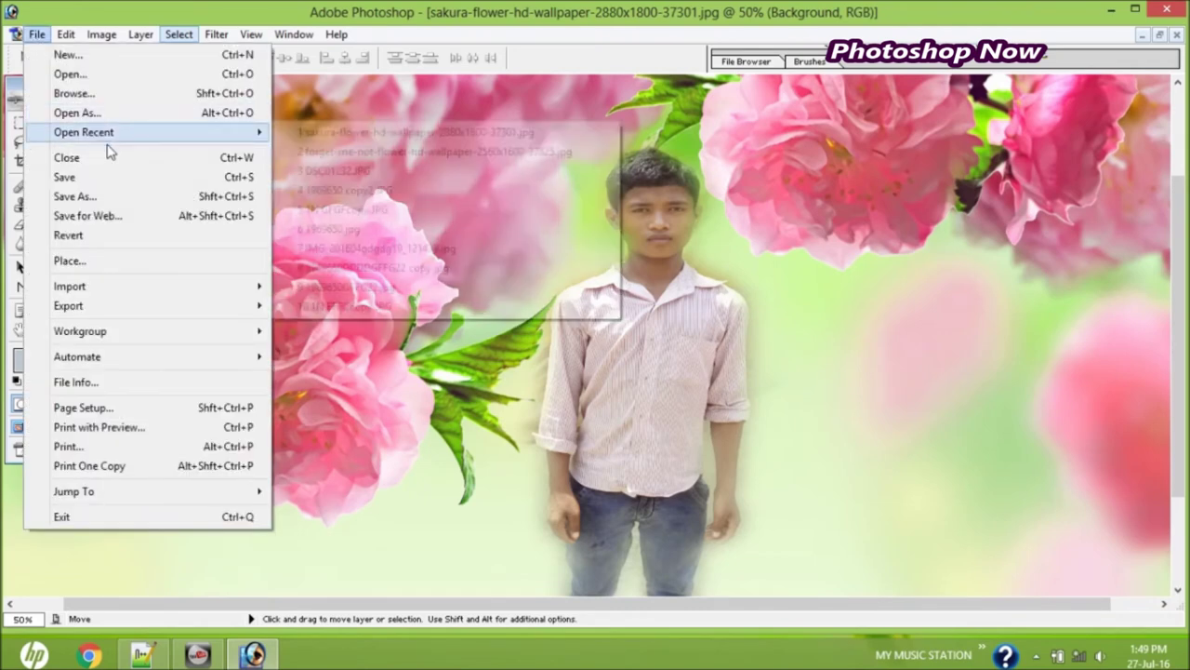
pyautogui.click(109, 195)
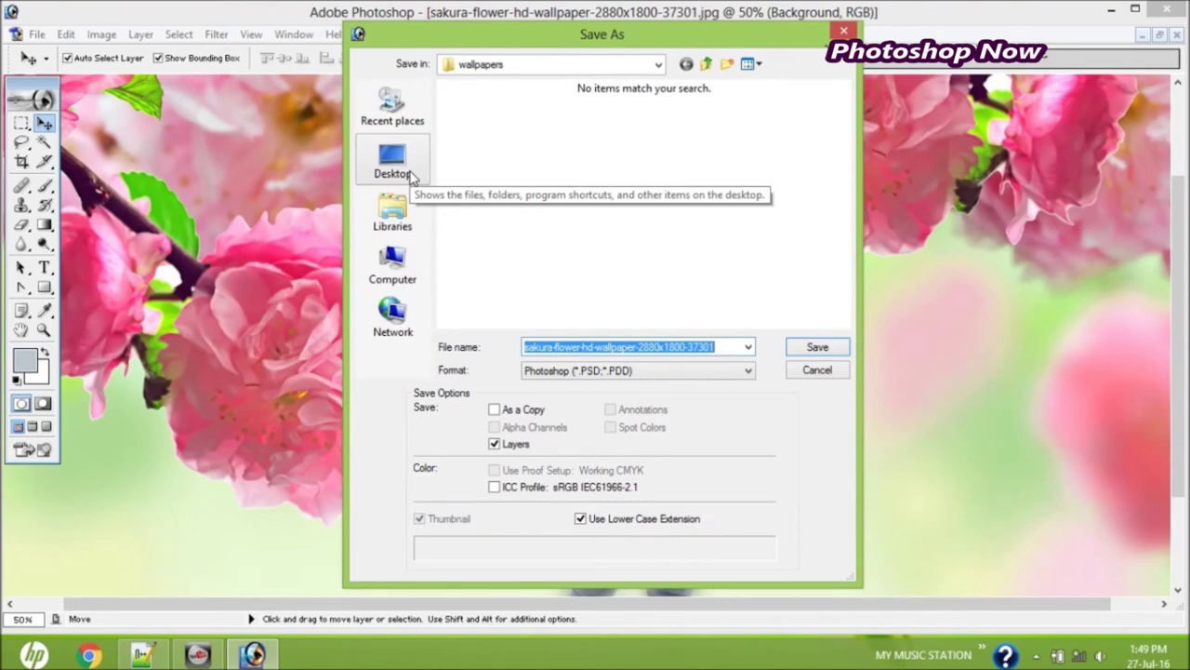
pyautogui.click(410, 177)
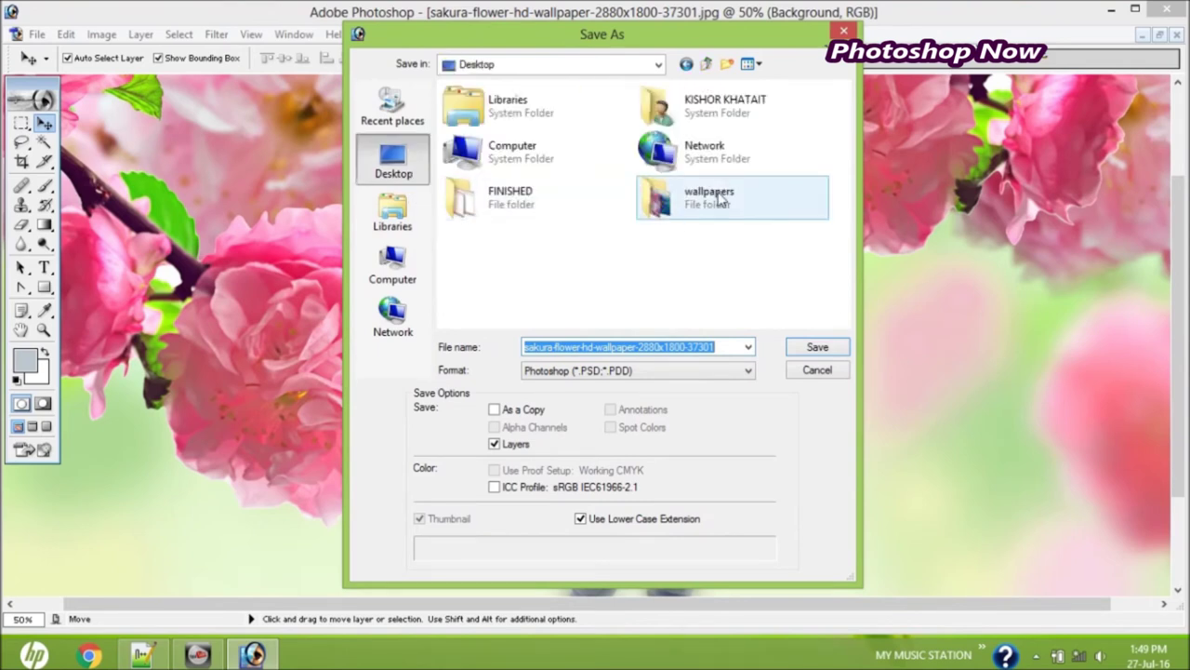
pyautogui.doubleClick(713, 200)
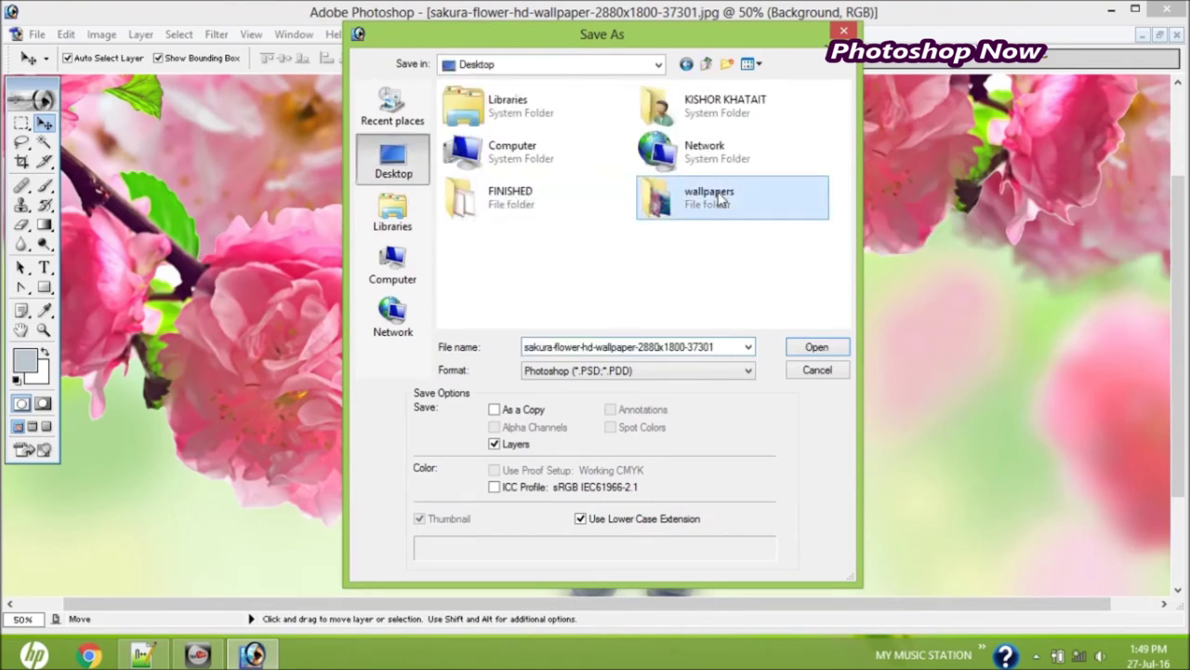
pyautogui.click(609, 374)
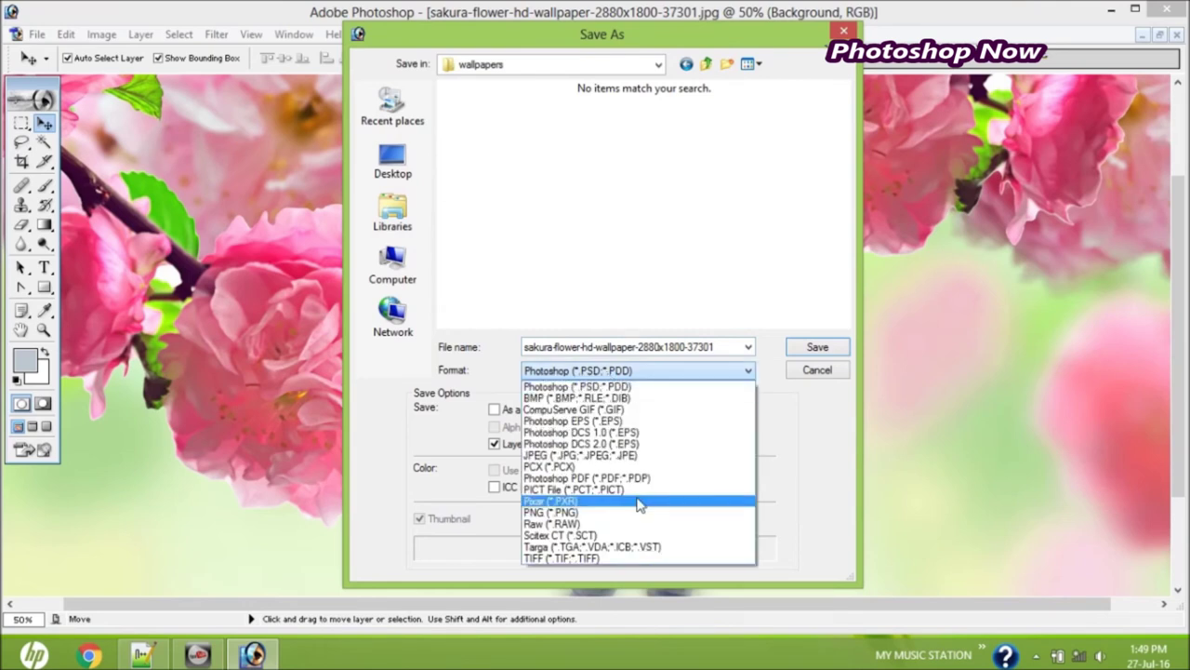
pyautogui.click(616, 455)
pyautogui.click(815, 348)
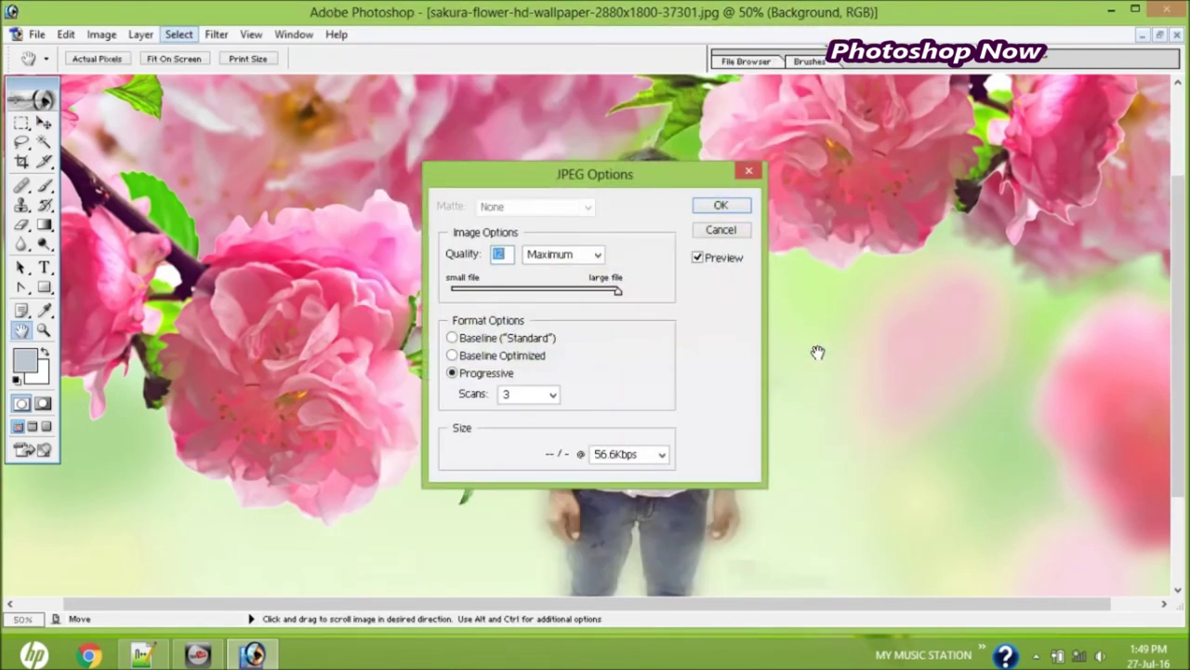
pyautogui.click(715, 209)
pyautogui.press('v')
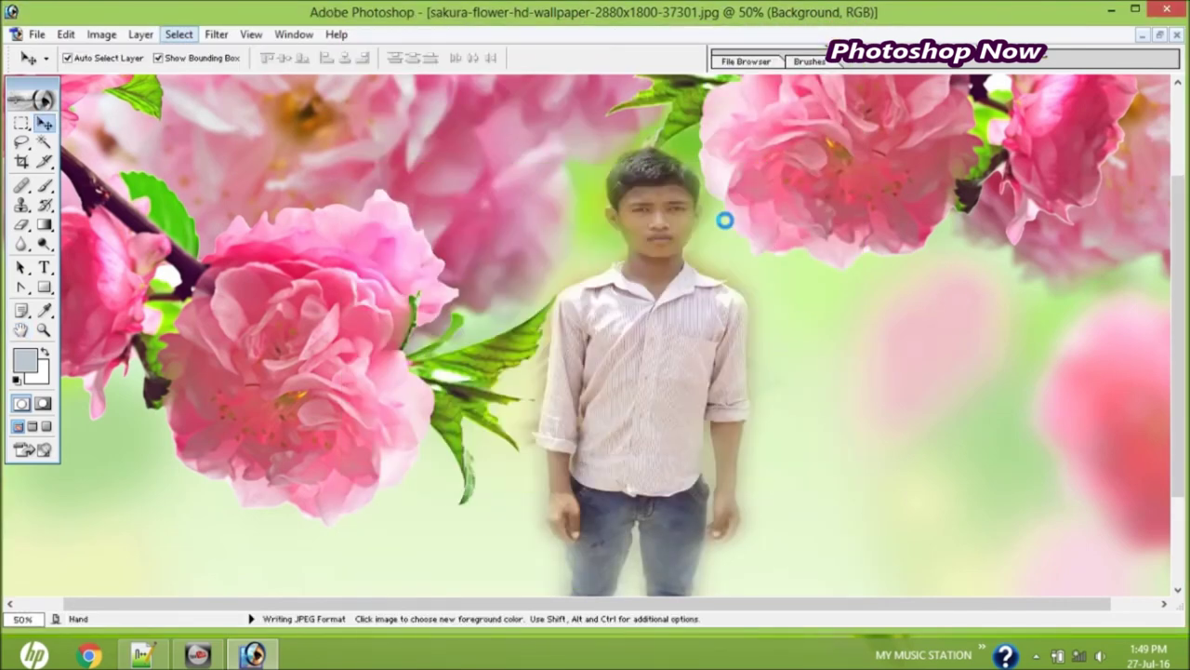
# - Open the saved sakura copy in Windows Photo Viewer and zoom in on the boy
pyautogui.click(1111, 10)
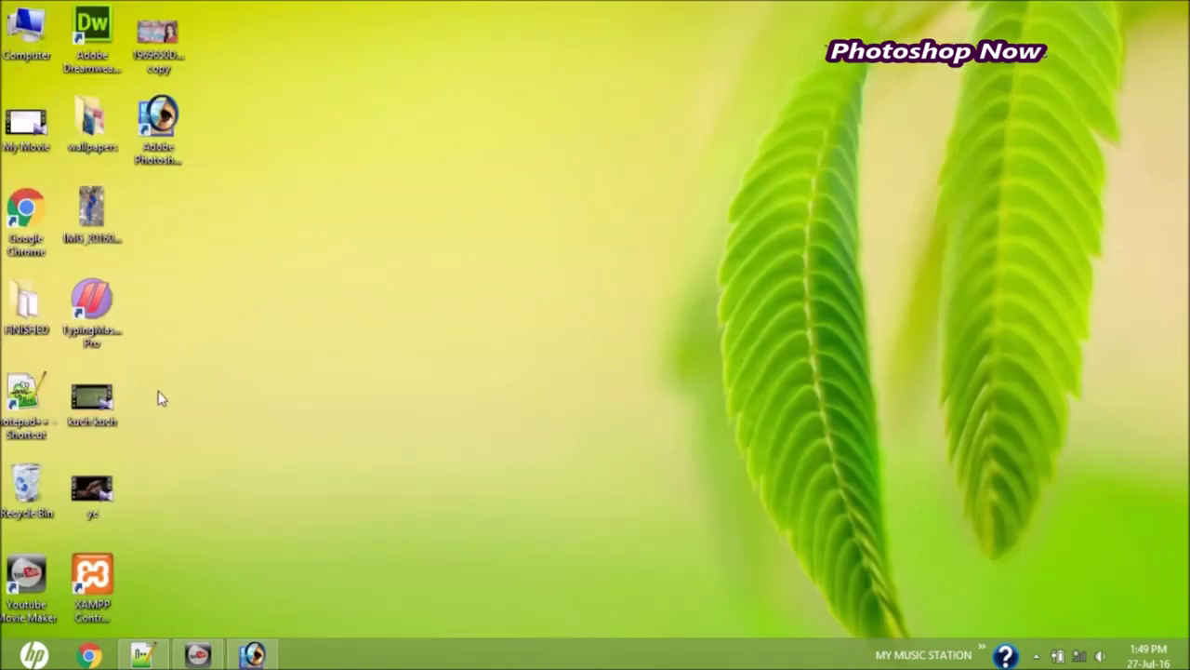
pyautogui.doubleClick(123, 149)
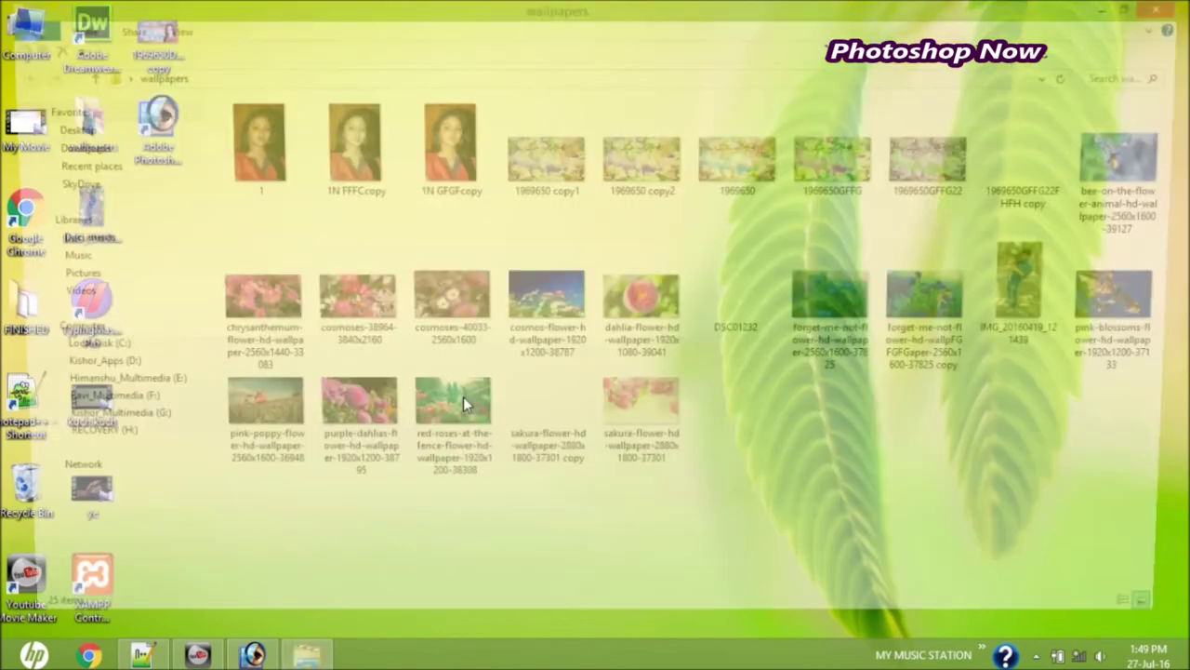
pyautogui.doubleClick(539, 452)
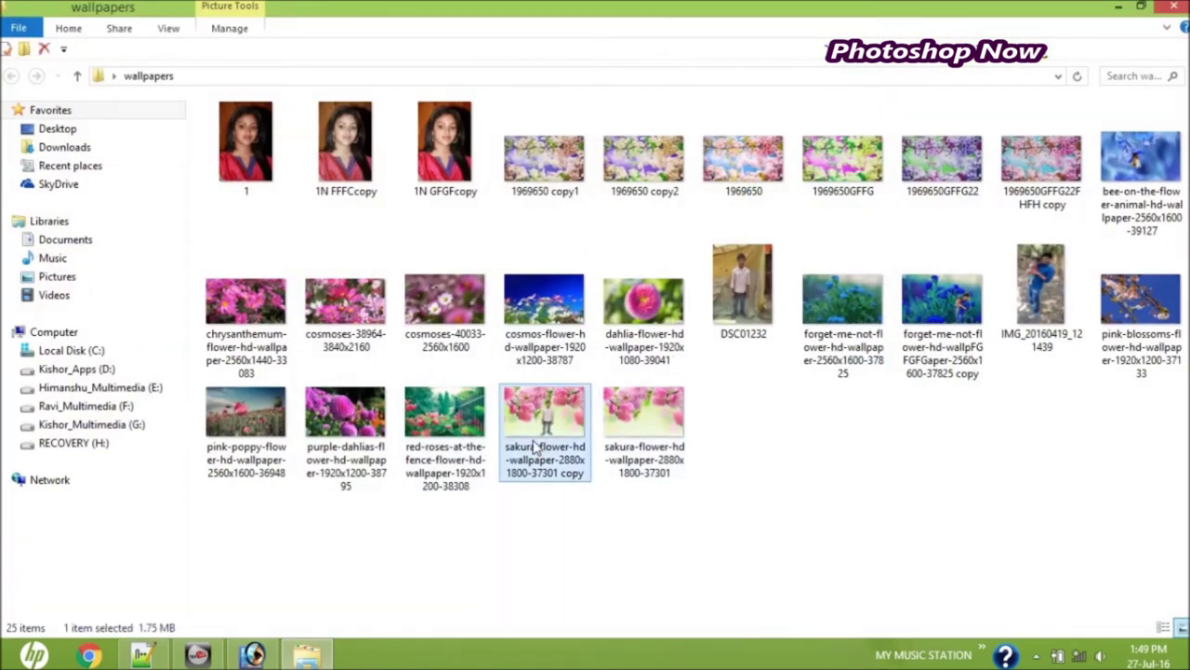
pyautogui.scroll(1, 519, 370)
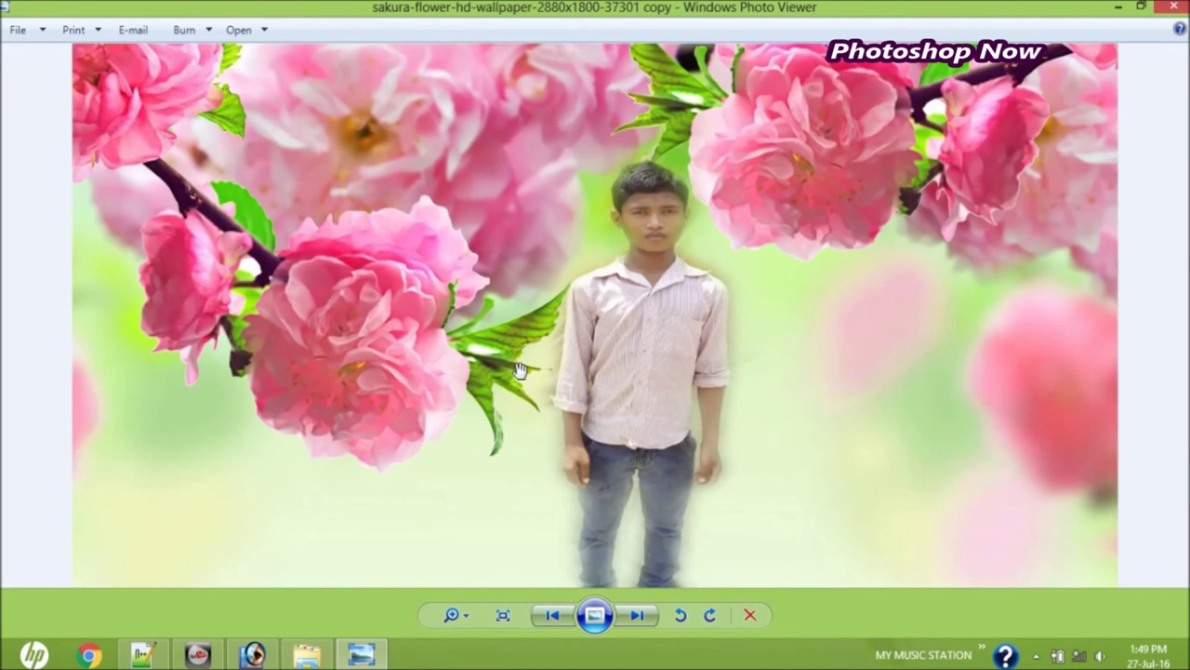
pyautogui.scroll(3, 519, 370)
pyautogui.moveTo(753, 236); pyautogui.dragTo(596, 390)
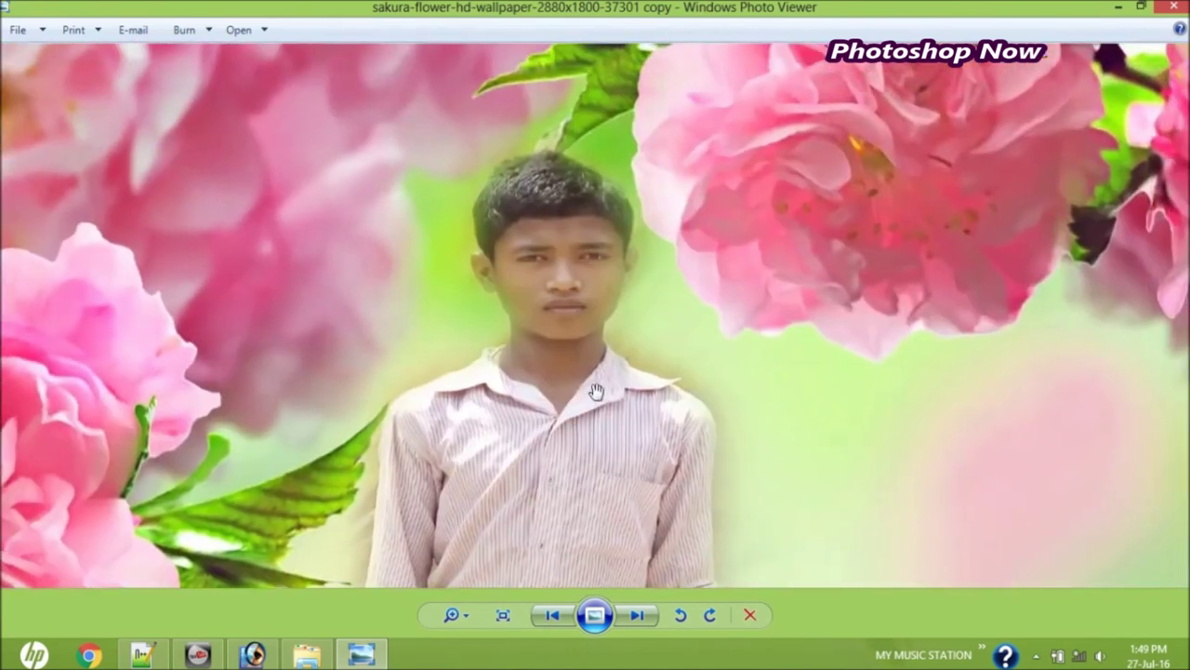
pyautogui.moveTo(591, 313); pyautogui.dragTo(685, 332)
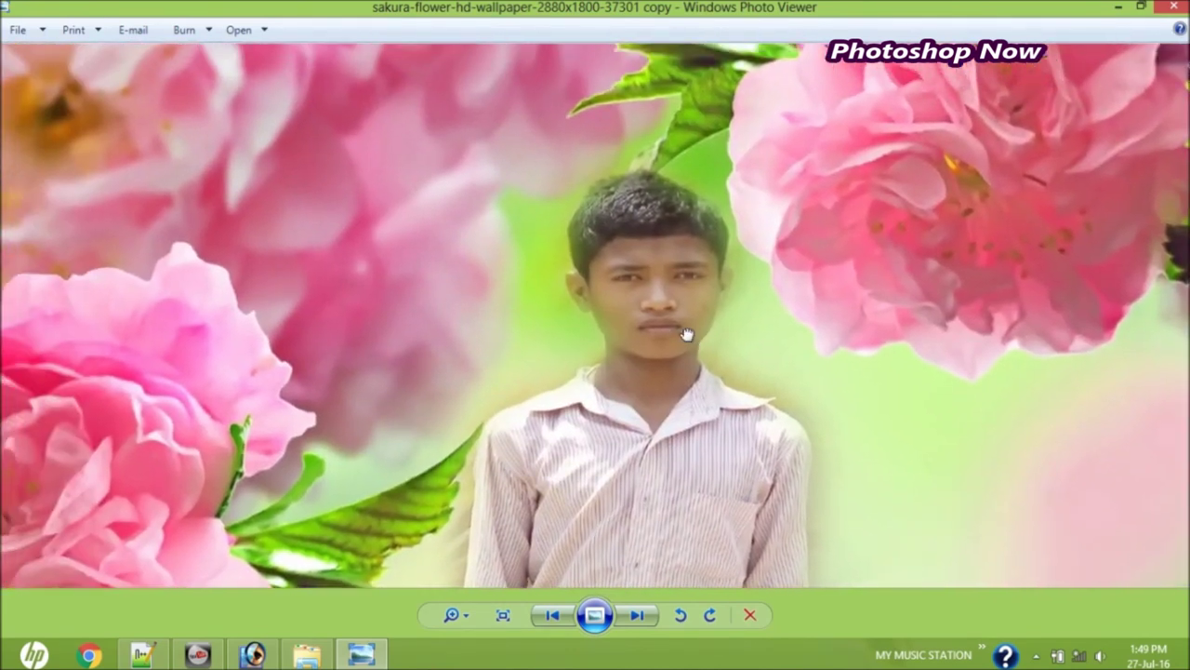
pyautogui.click(1119, 7)
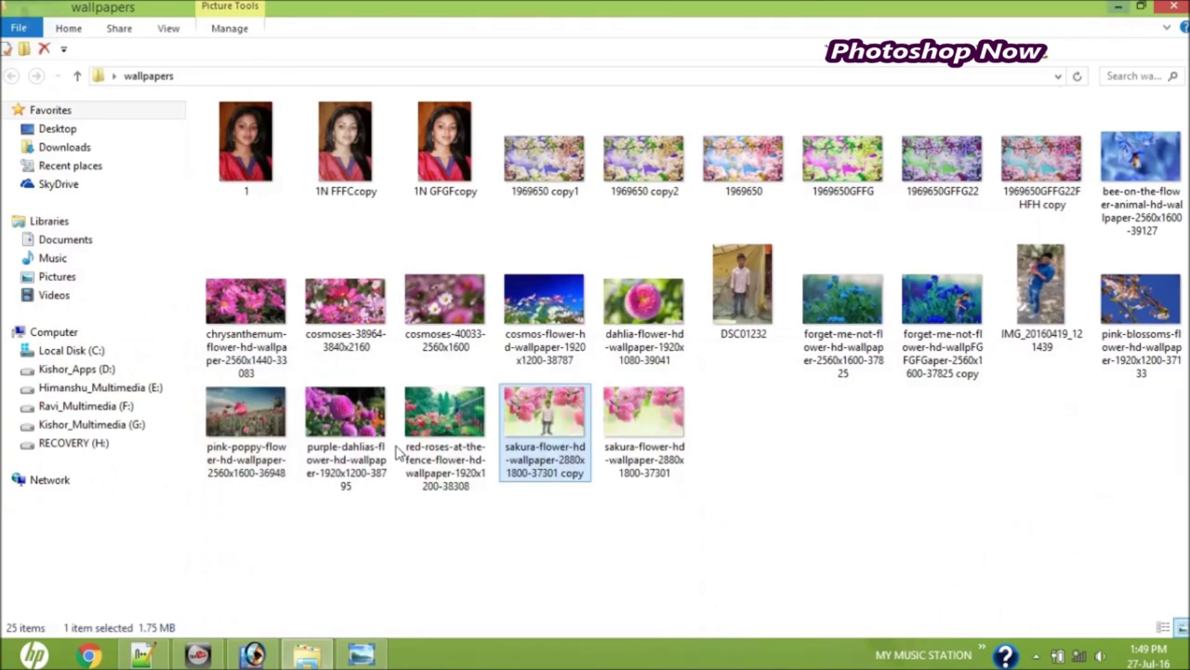